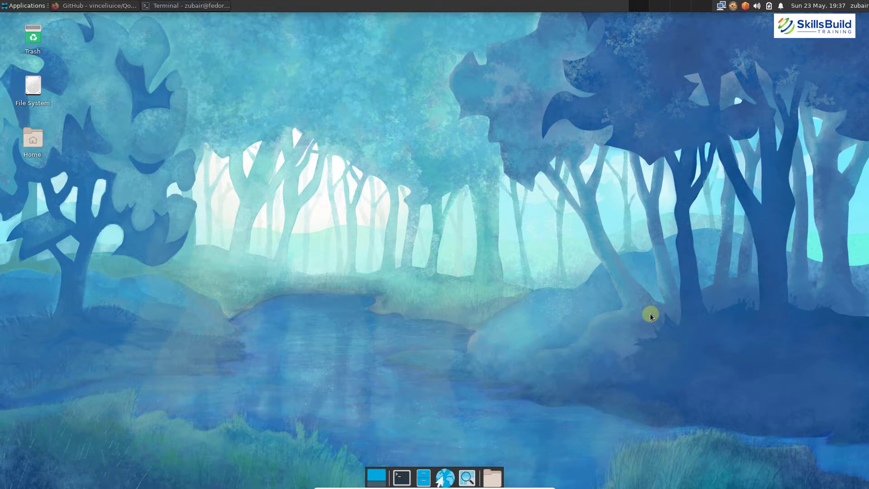
Set the desktop icon type to None in Xfce Desktop Settings' Icons tab
key(alt+Tab)
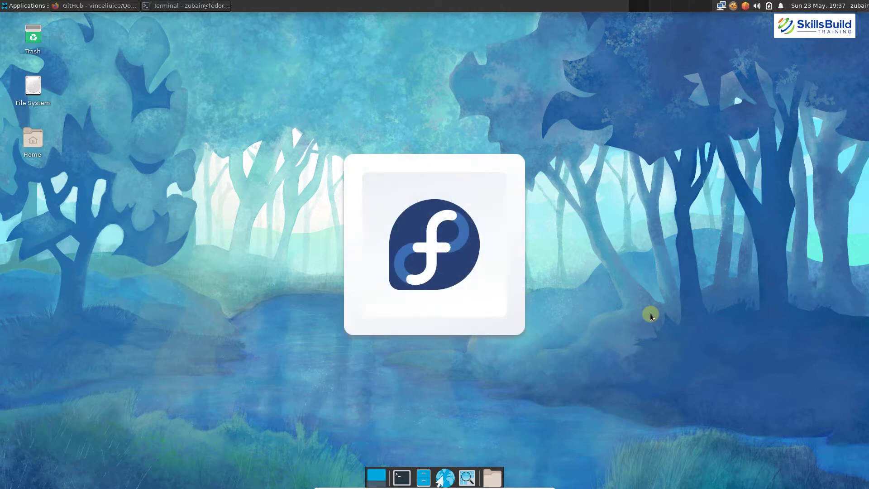
key(alt+Tab)
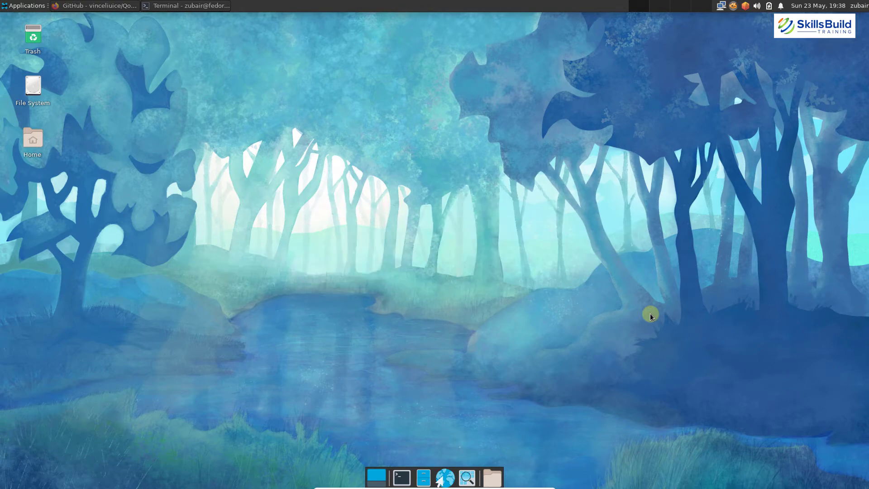
right_click(650, 314)
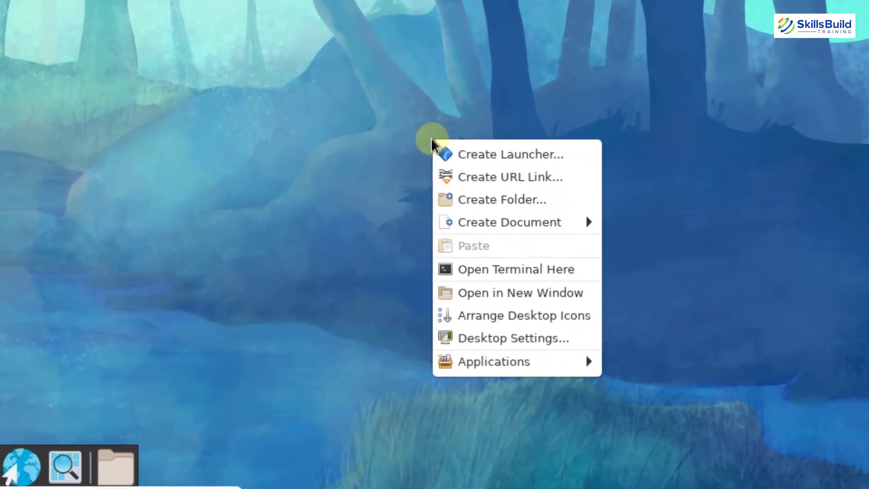
click(475, 348)
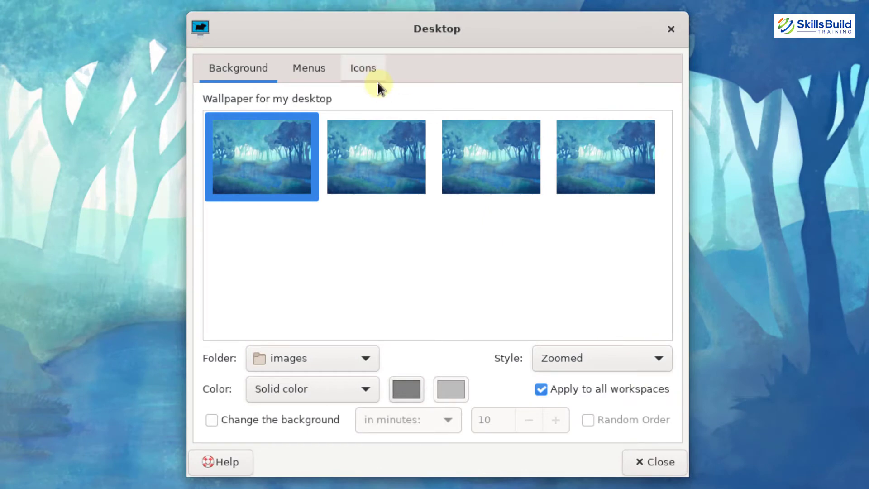
click(379, 89)
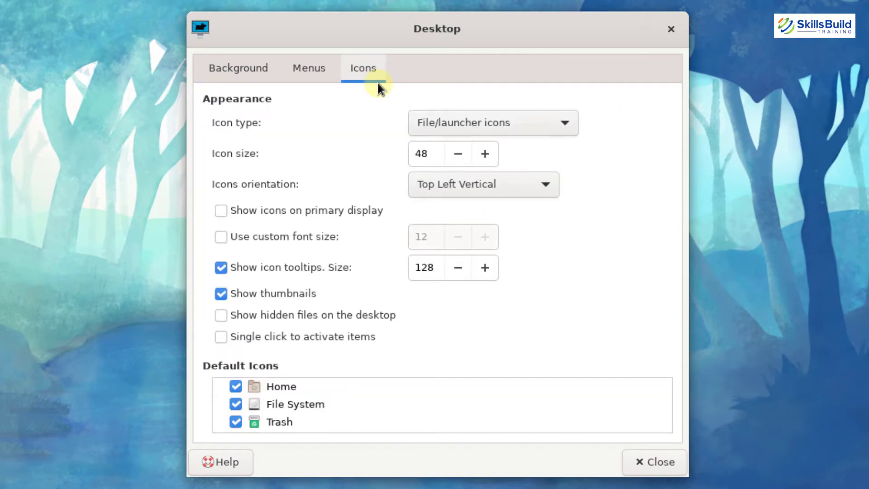
click(516, 125)
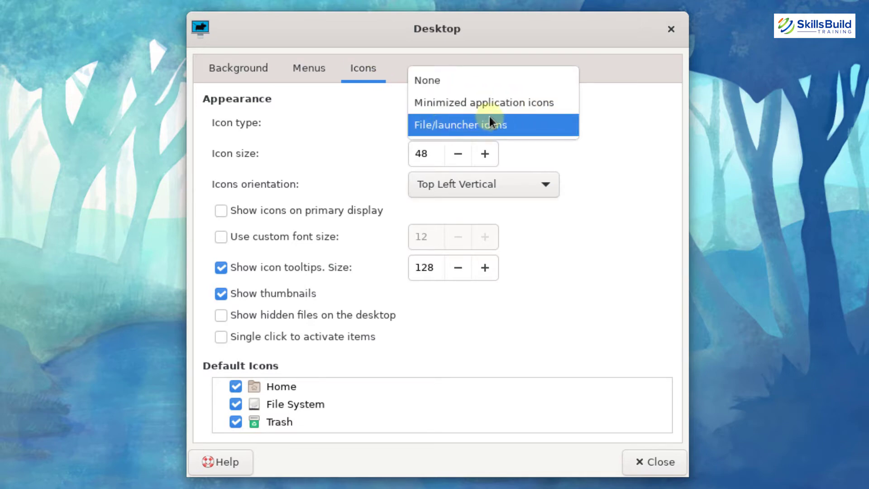
key(Up)
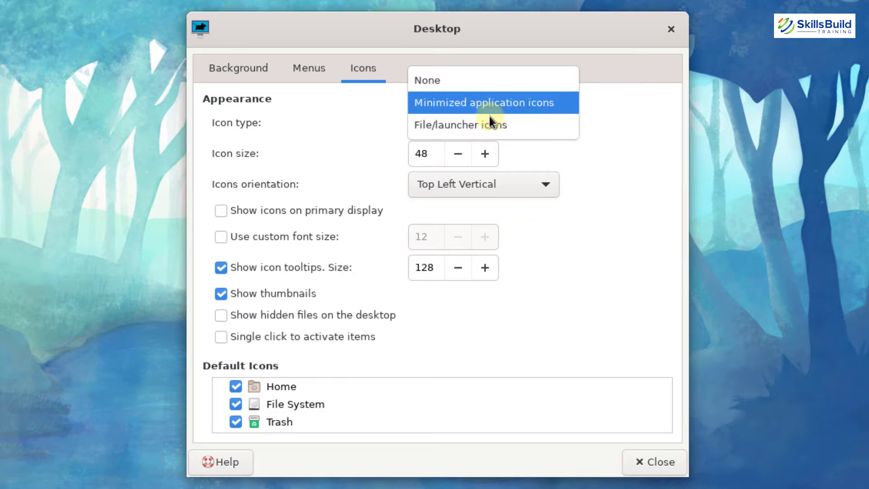
key(Up)
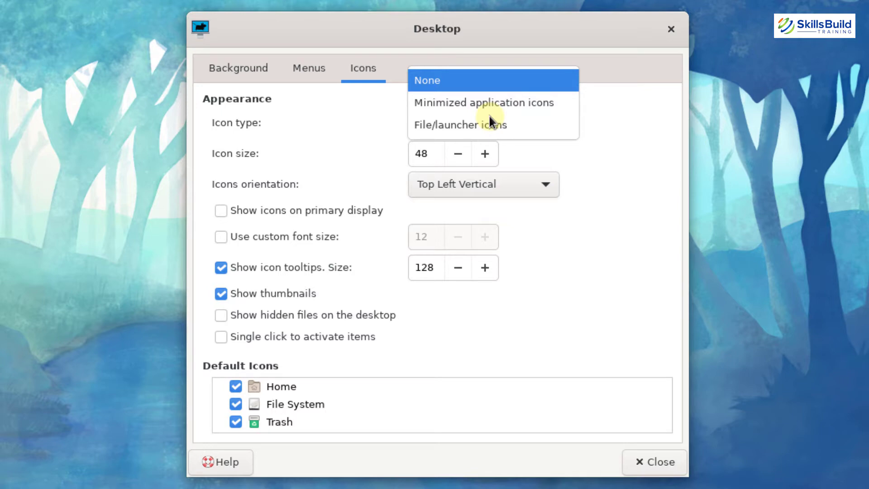
key(Return)
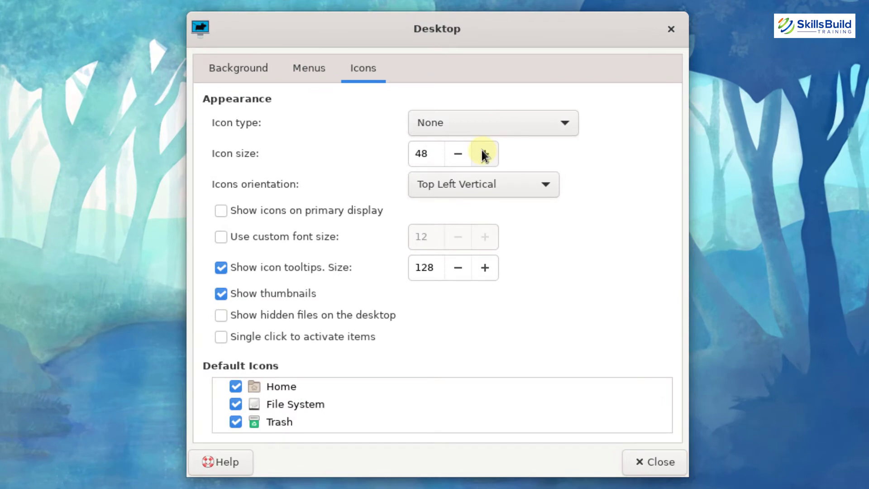
Keep the desktop icon size at 48 and close Desktop Settings
drag(482, 154, 483, 154)
click(458, 153)
click(458, 153)
click(458, 153)
click(458, 152)
click(458, 153)
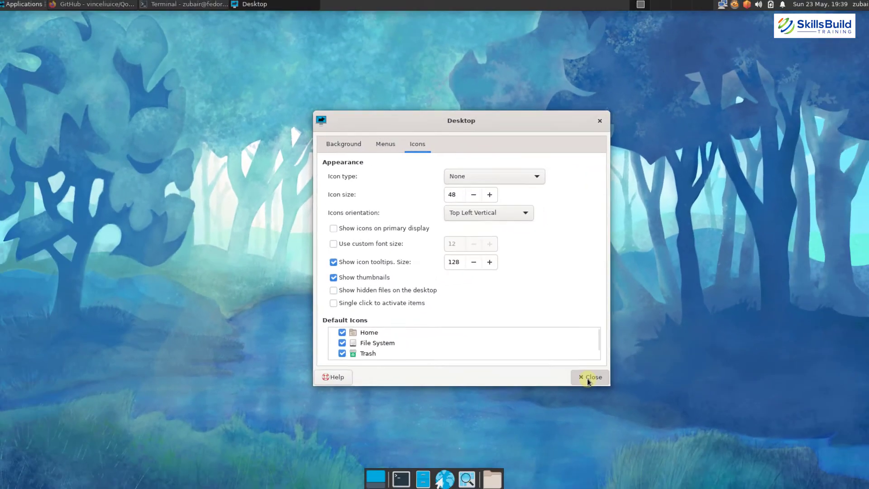
click(652, 463)
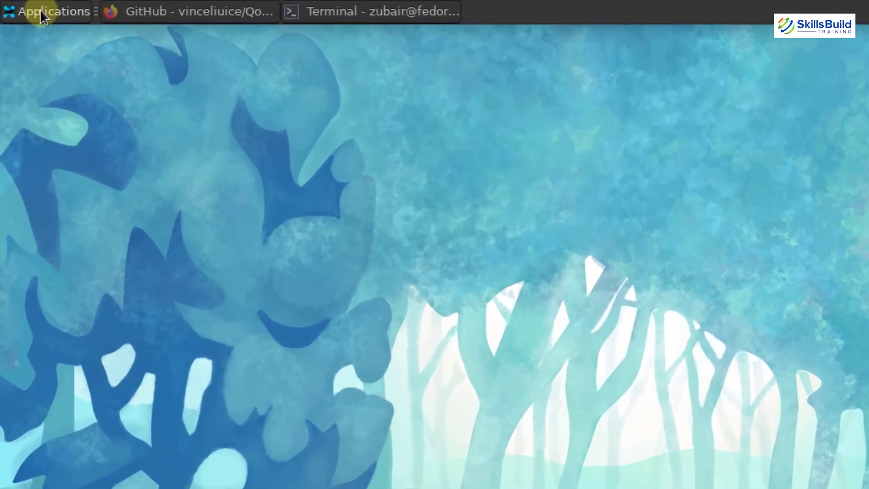
Open the Window Manager settings from the Xfce Settings Manager
click(21, 6)
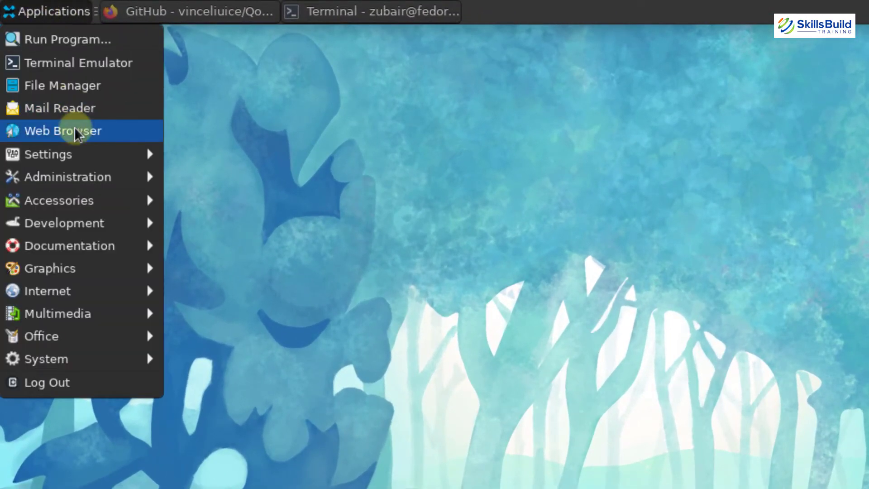
mouse_move(68, 154)
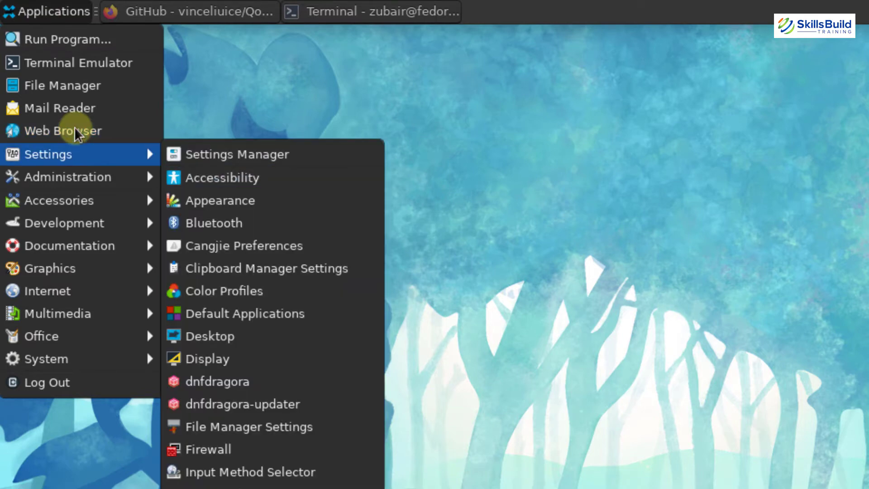
click(196, 156)
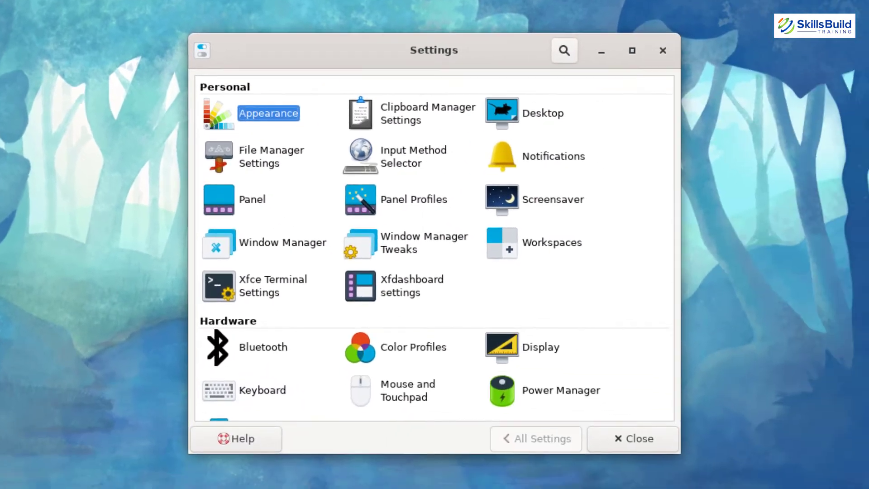
click(273, 247)
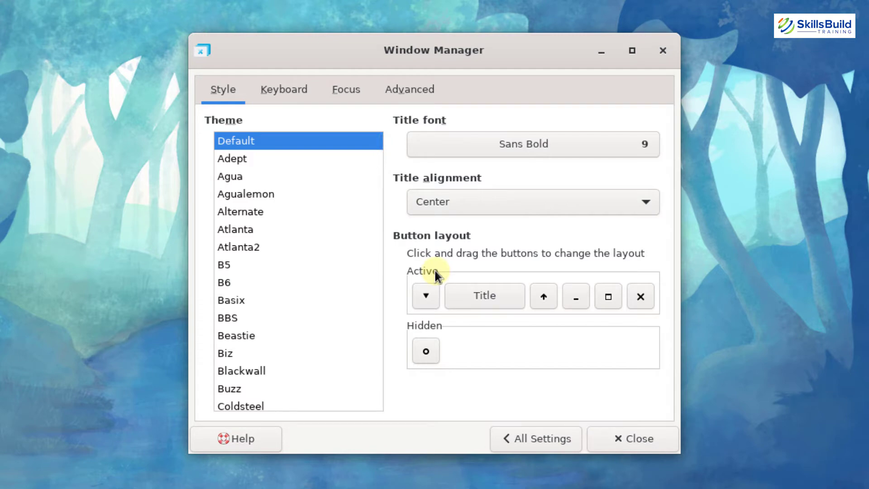
Hide the menu and shade buttons and place minimize, maximize, close before the title
drag(425, 293, 501, 330)
drag(547, 295, 498, 352)
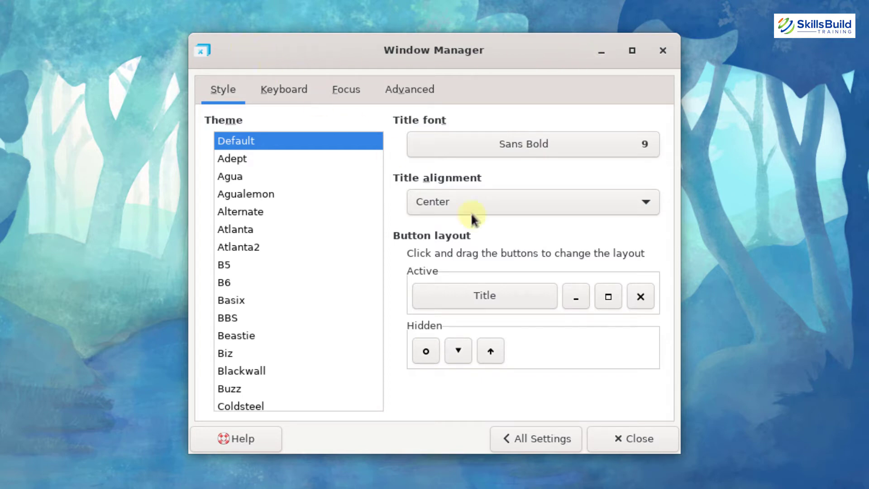
drag(577, 293, 421, 293)
drag(611, 297, 498, 295)
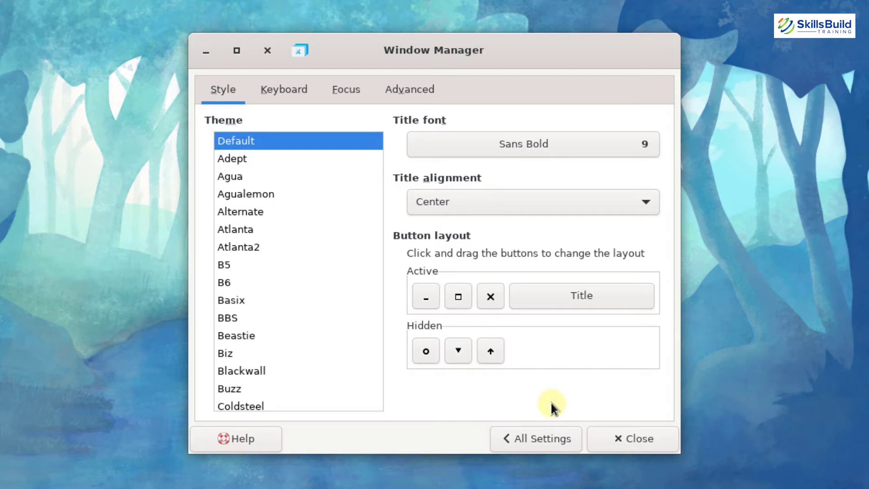
click(542, 441)
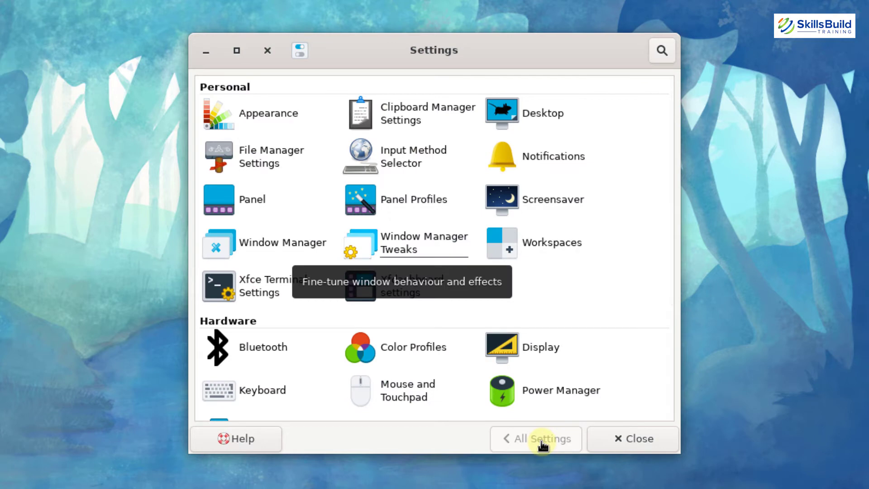
Uncheck 'Show shadows under dock windows' in Window Manager Tweaks' Compositor tab, then close it
click(399, 254)
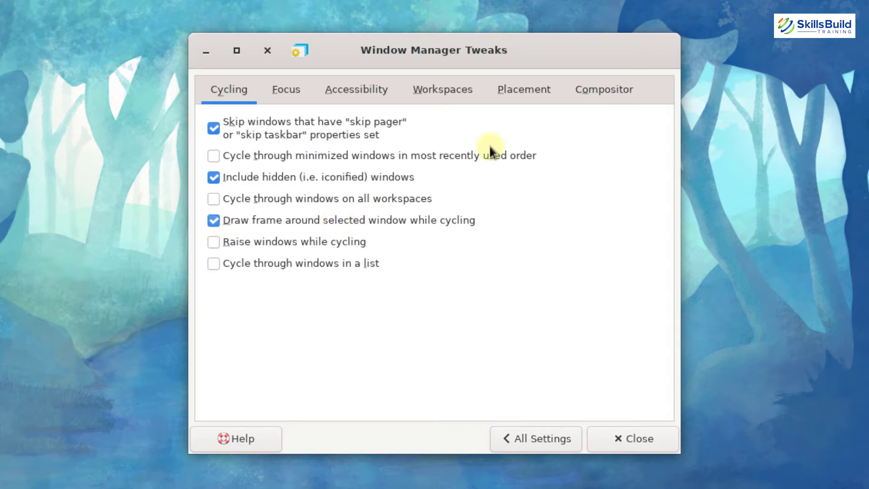
click(604, 89)
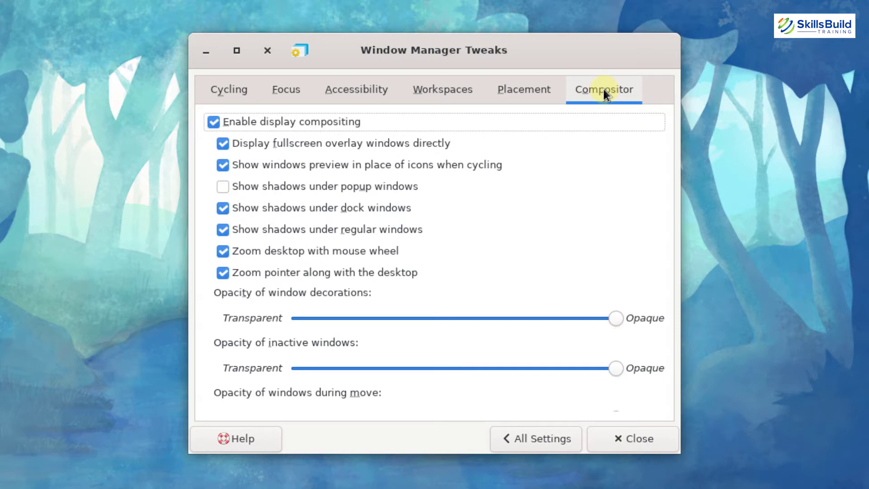
click(217, 208)
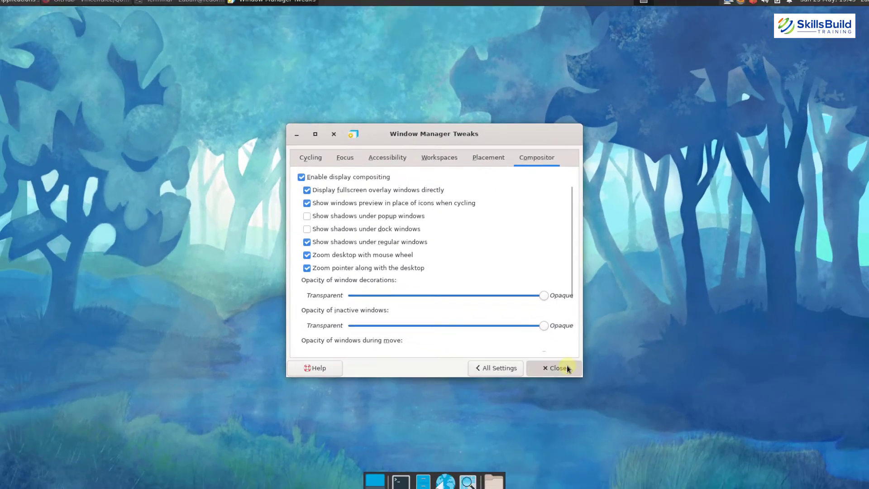
click(565, 366)
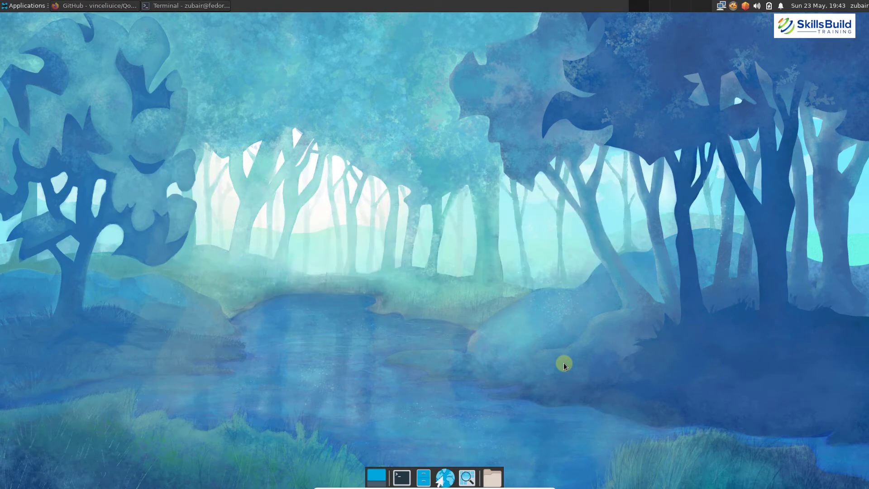
Load xfce-look.org in the Firefox window's address bar
click(100, 5)
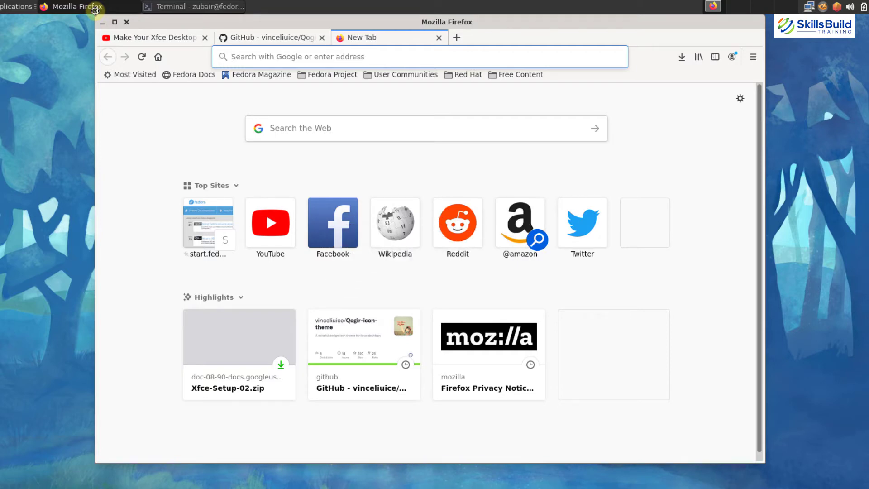
text(xfce)
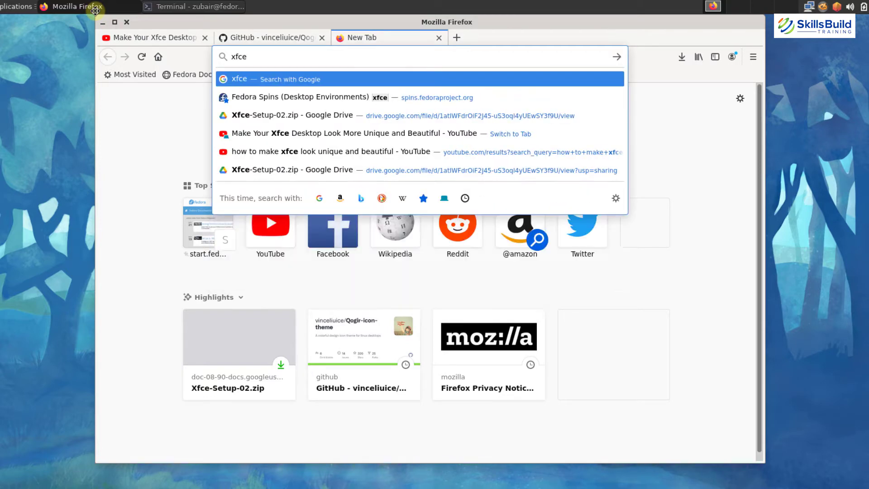
text(-look.o)
text(rg)
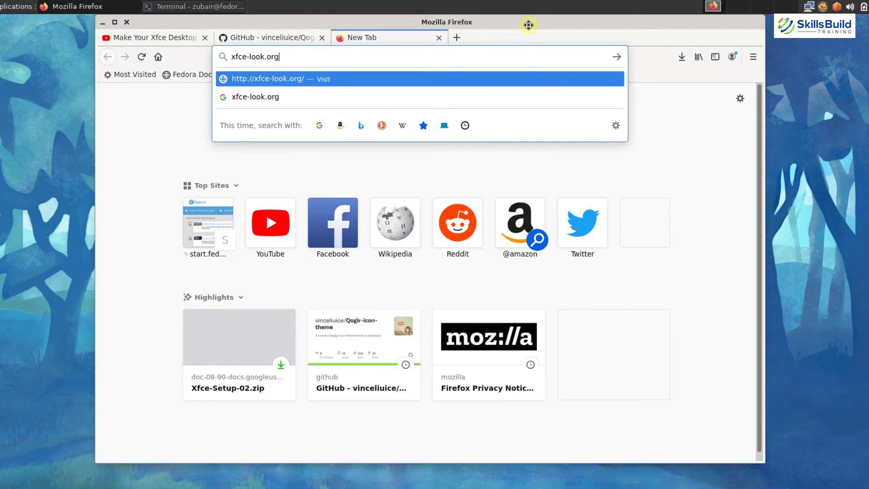
key(Return)
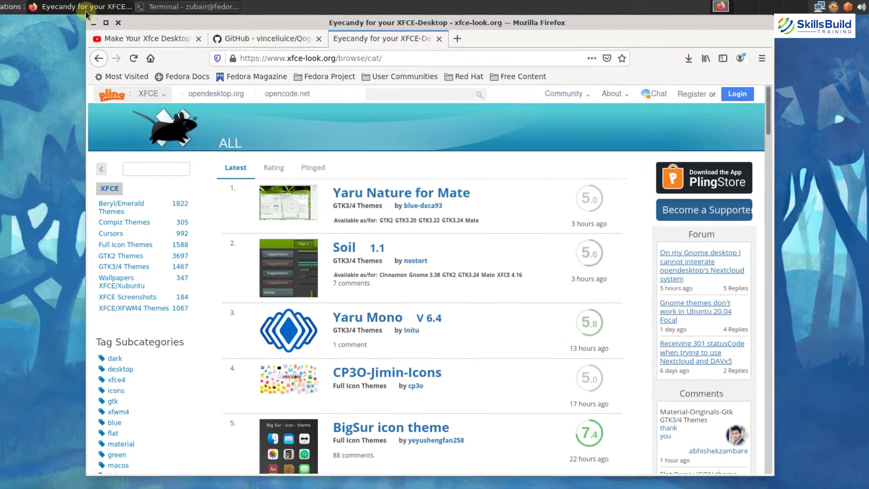
Search xfce-look.org for 'Desrt-xfce-4.16 Edition' and open the Desert-XFCE-4.16 Edition page
click(441, 92)
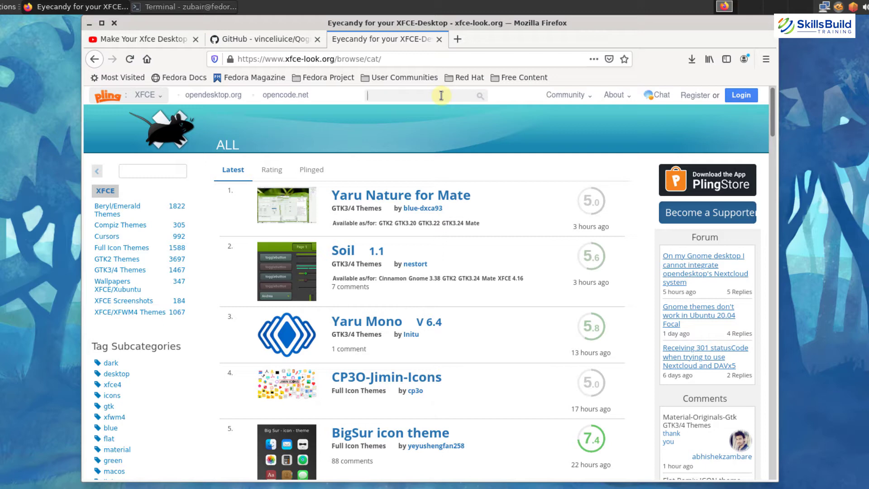
text(Desrt-xfce-4.16 Edition)
key(Return)
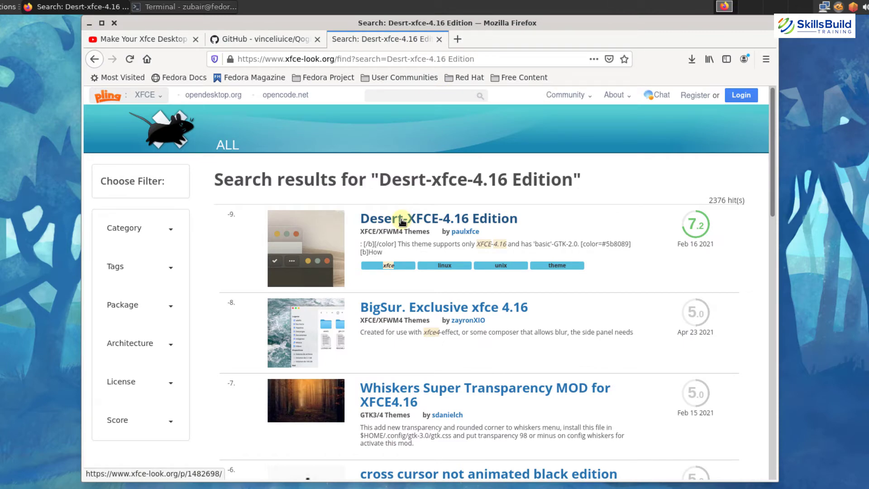
click(402, 222)
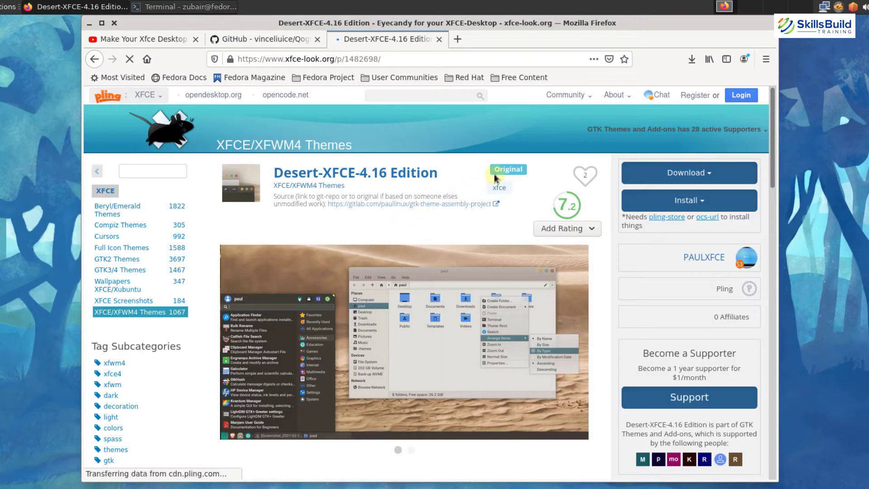
Download Desert-Teal-Blue-XFCE-1.3.tar.xz, choosing Save File
click(707, 177)
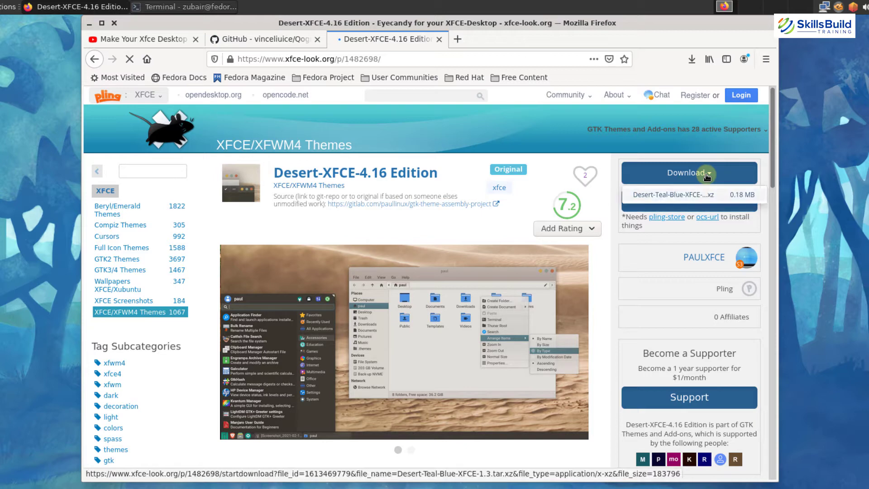
click(692, 195)
click(409, 258)
click(346, 275)
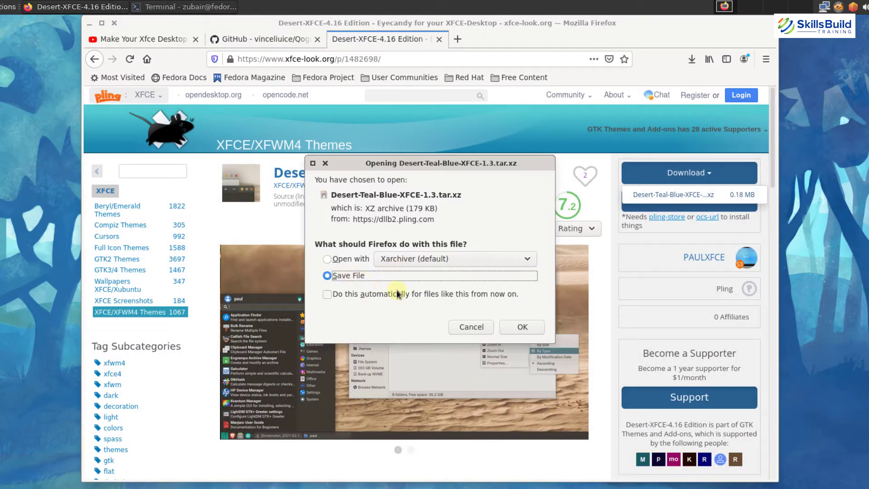
click(511, 326)
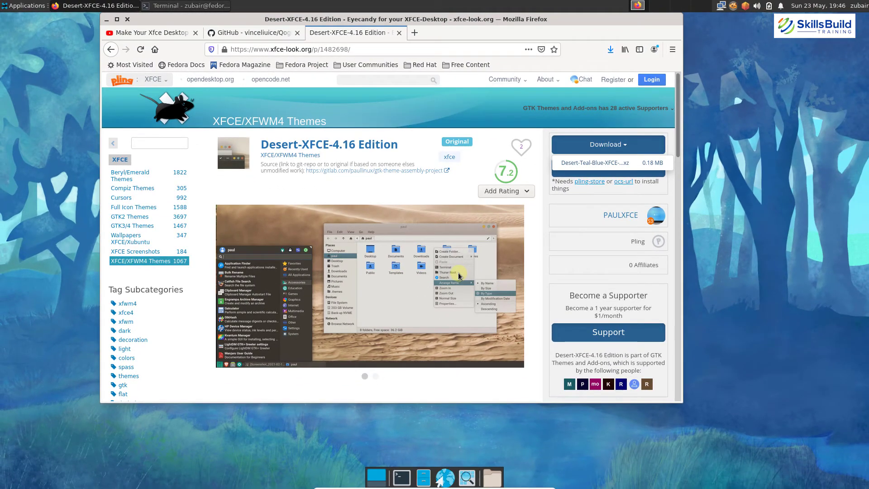
Extract the Desert-Teal-Blue archive in Downloads with Extract Here
click(493, 478)
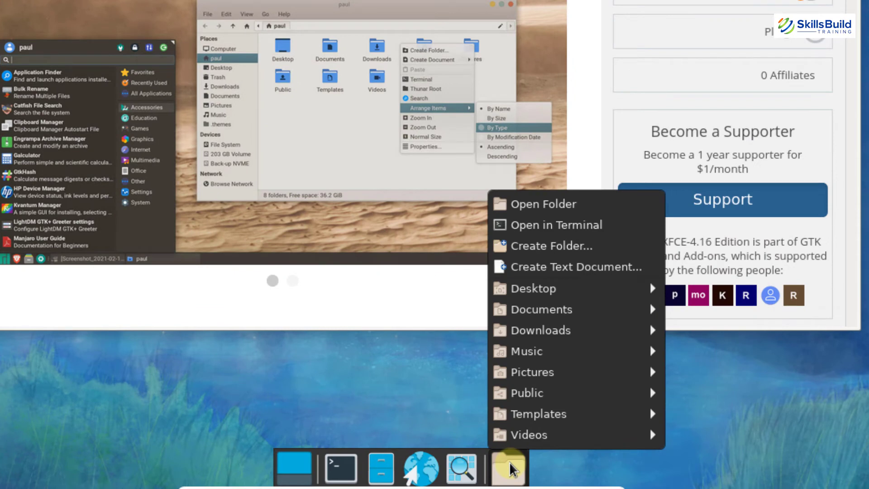
mouse_move(631, 348)
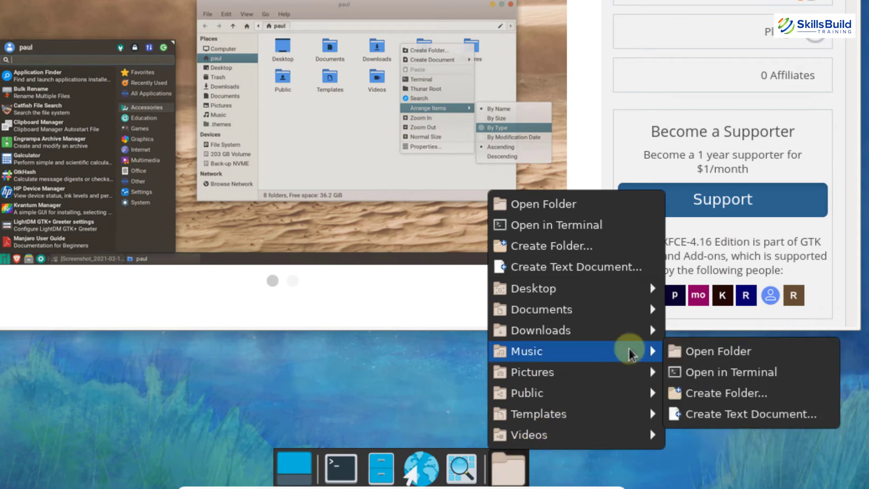
click(650, 330)
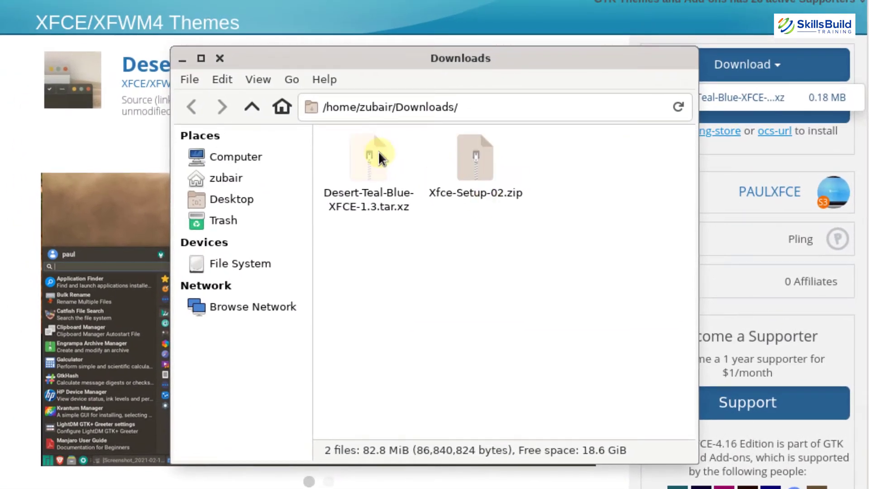
click(378, 151)
right_click(379, 150)
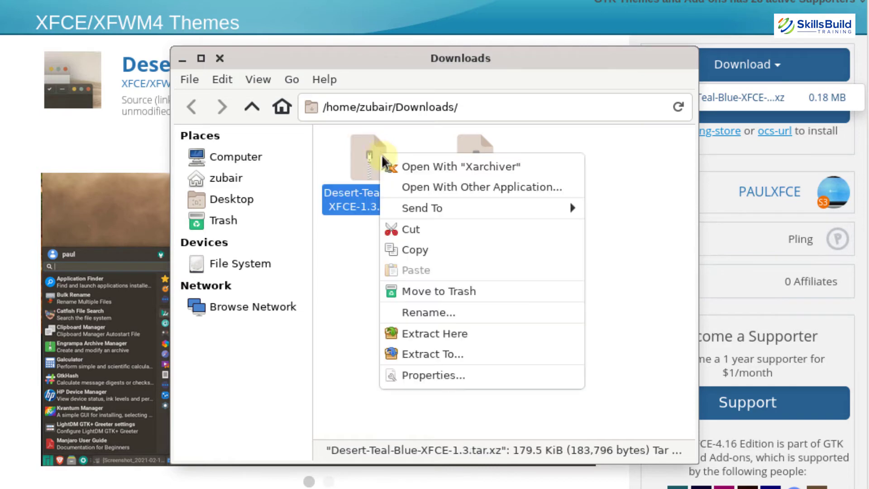
click(542, 336)
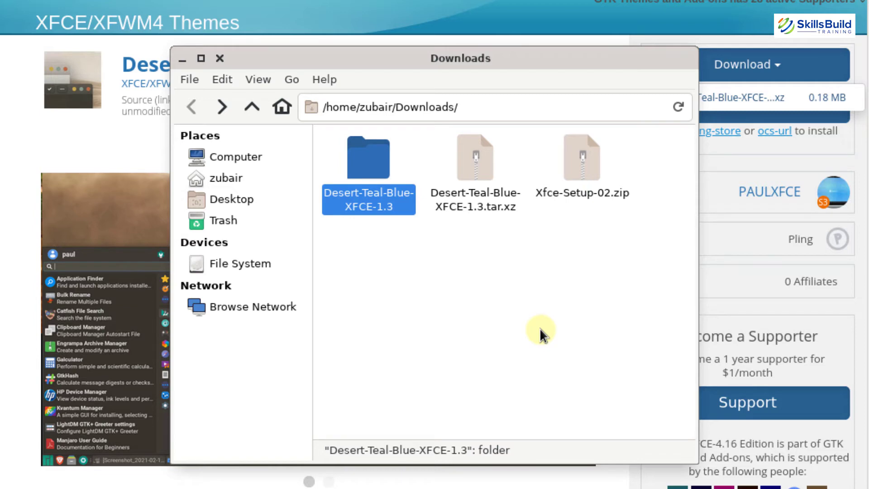
Show hidden files in the home folder
click(223, 177)
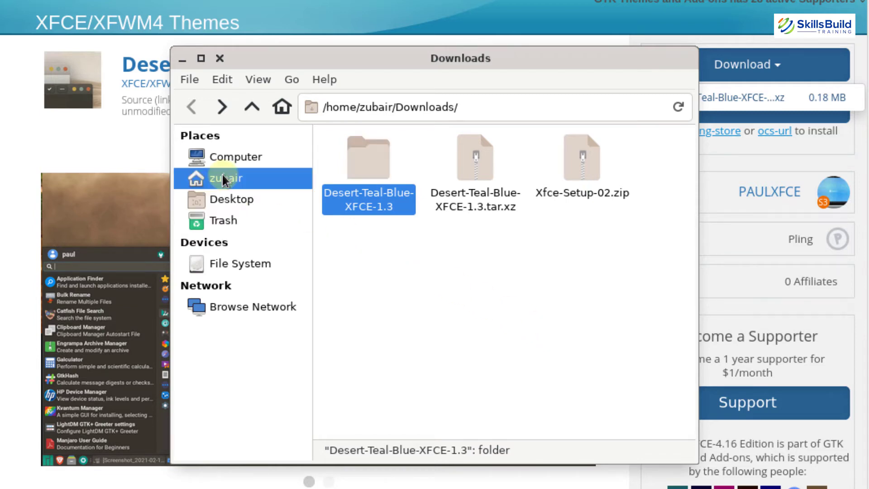
click(243, 82)
key(Down)
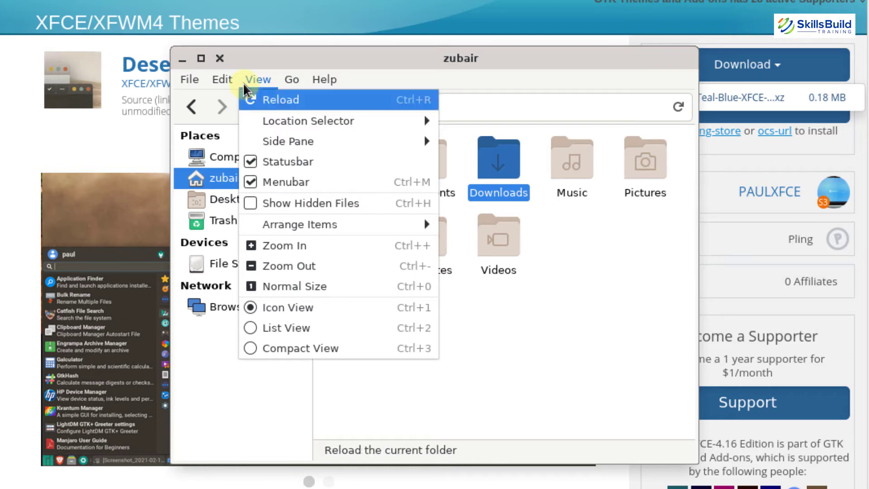
click(262, 211)
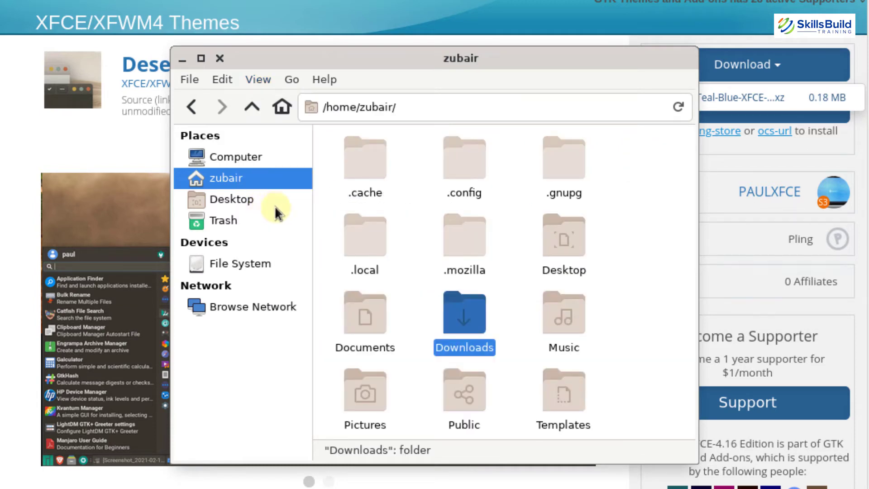
Create a new folder named .theme in the home folder
right_click(507, 236)
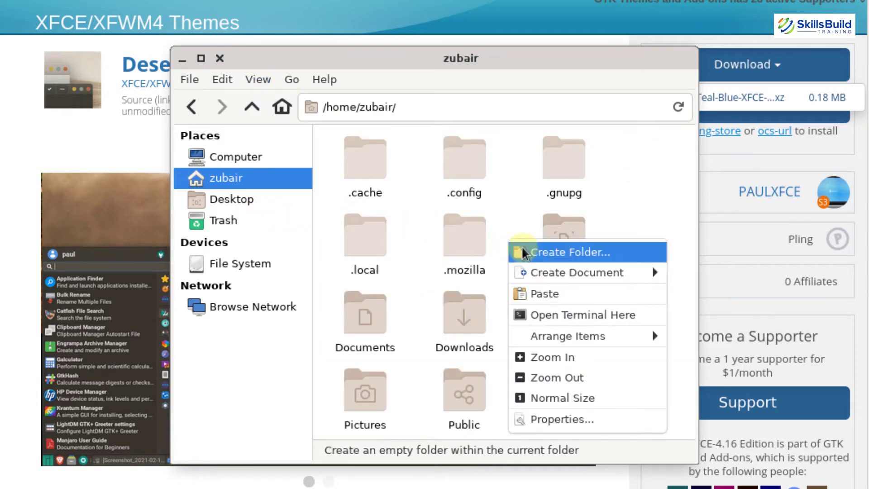
click(522, 248)
text(theme)
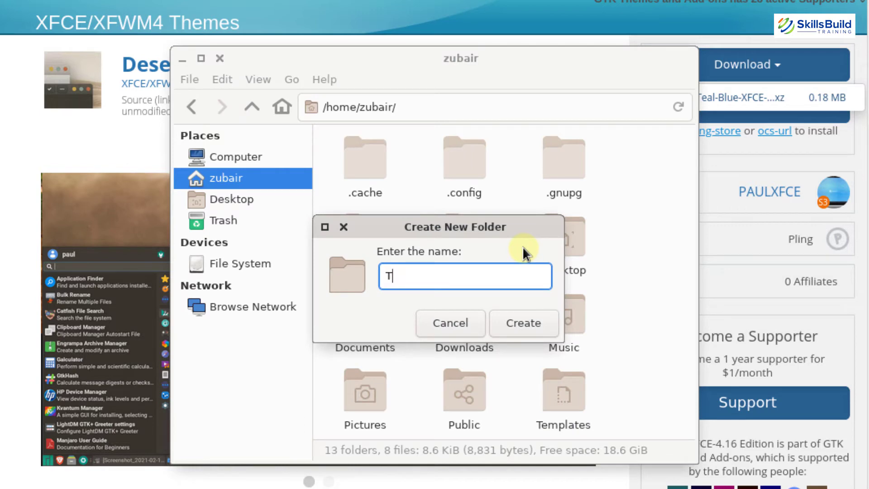
key(Home)
text(.)
key(Return)
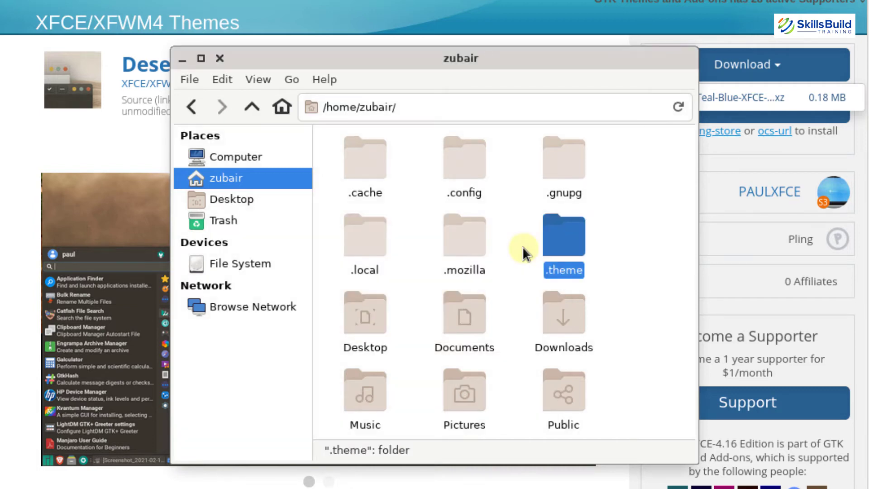
Paste the Desert-Teal-Blue-XFCE-1.3 folder into .theme and close Thunar
key(Return)
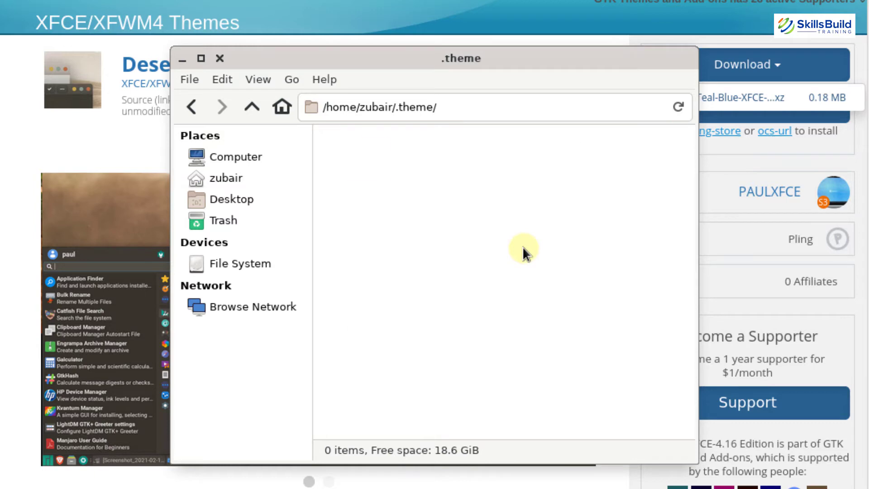
key(ctrl+v)
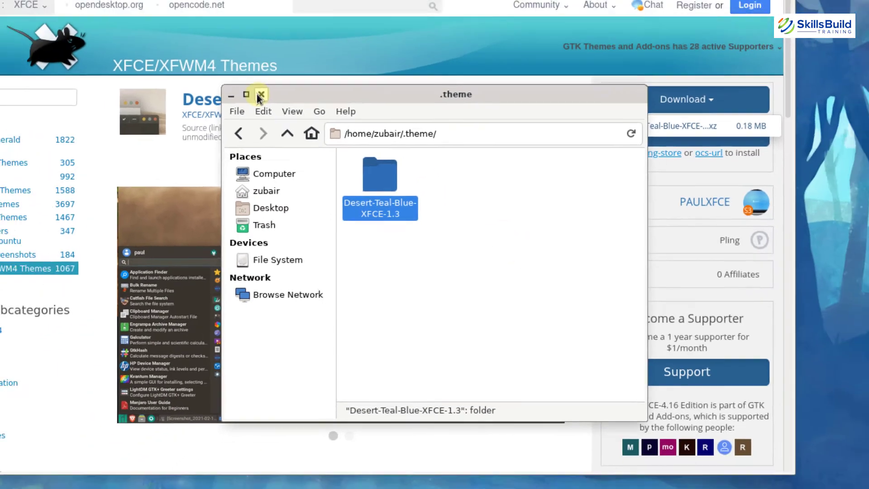
click(218, 59)
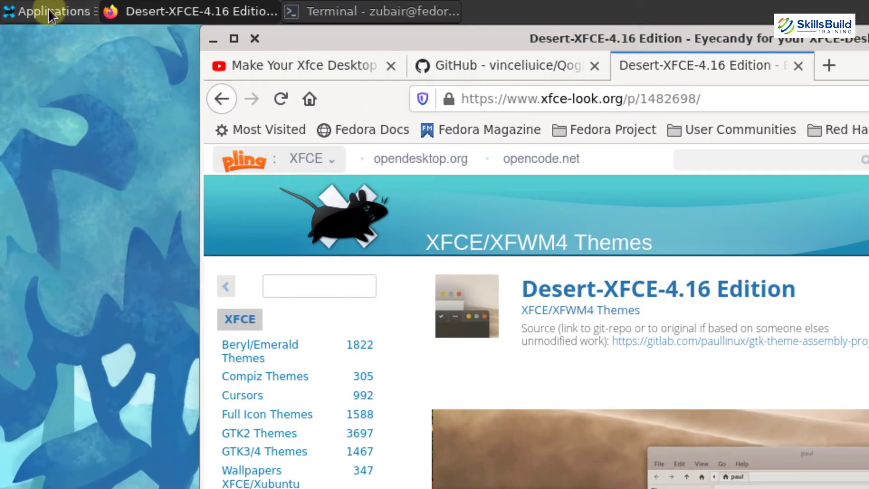
Select Desert-Teal-Blue-XFCE-1.3 on Appearance's Style tab and close the settings
click(23, 6)
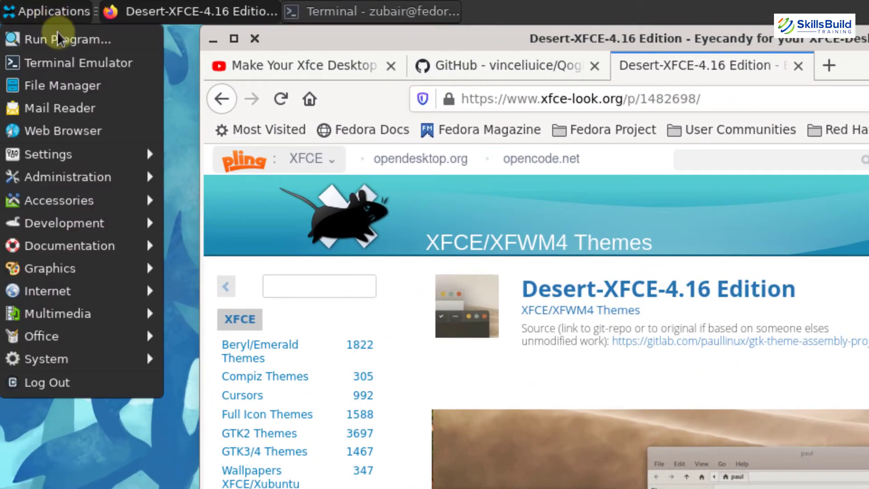
mouse_move(98, 140)
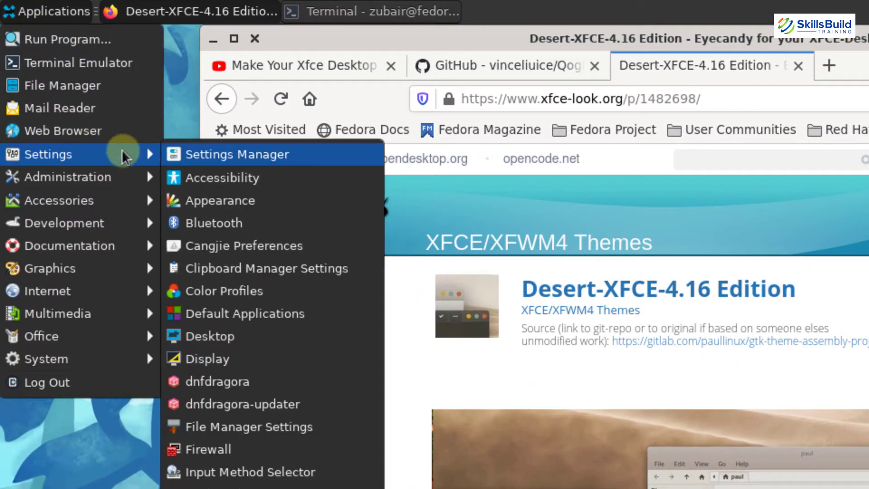
click(230, 212)
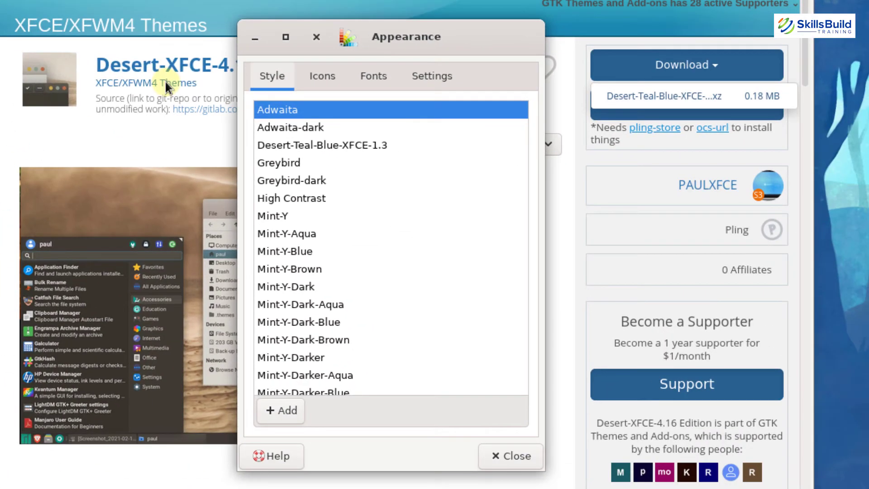
click(302, 146)
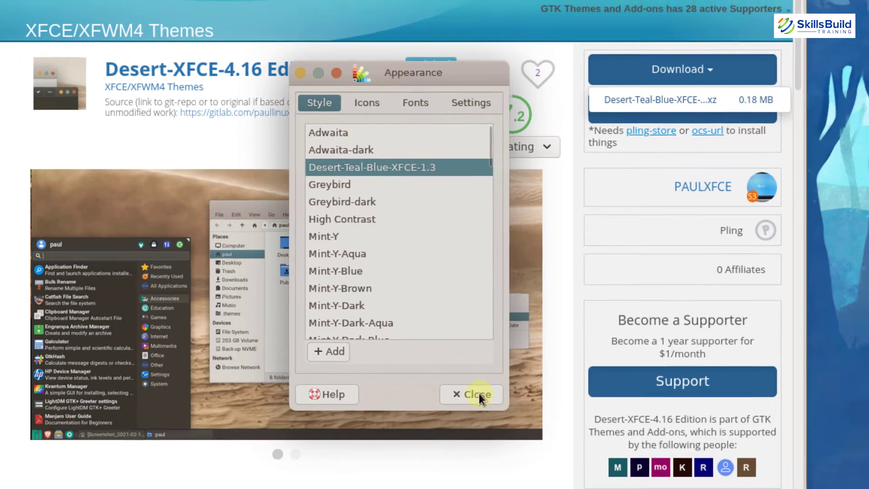
click(479, 393)
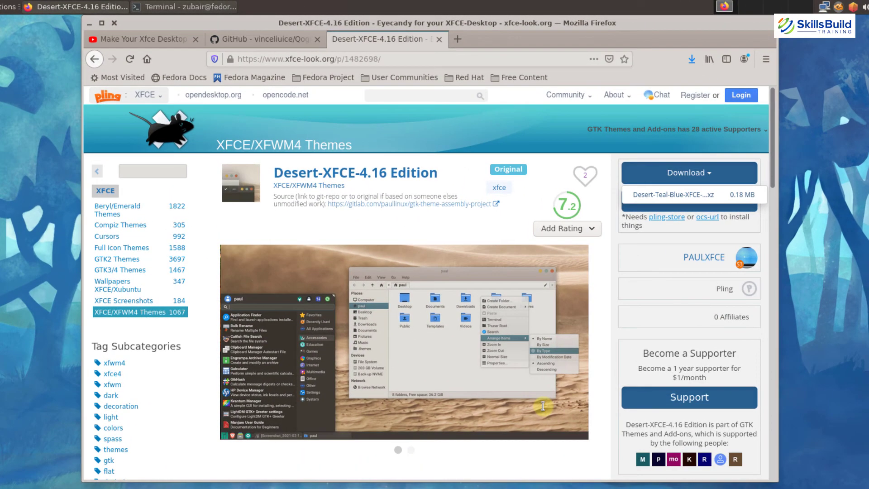
Search xfce-look.org for 'Kisskool folder' and open the KissKool Folder Dark page
click(412, 95)
text(Kisskool folder)
key(Return)
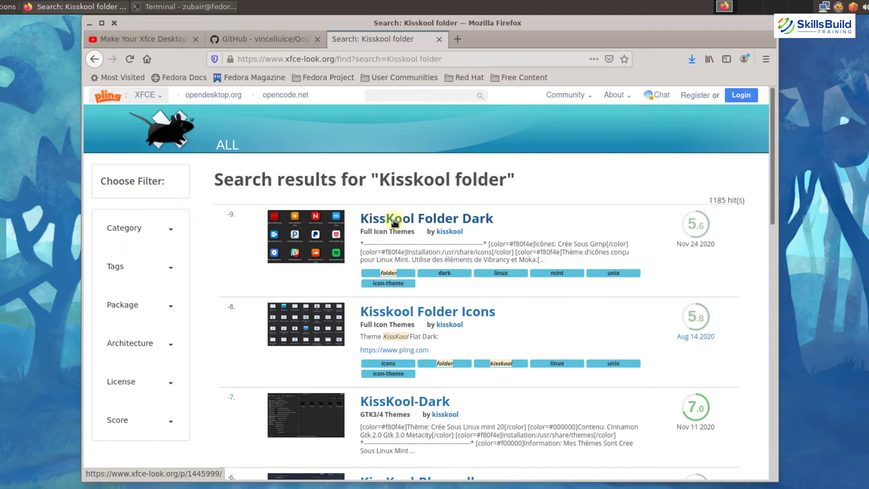
click(395, 223)
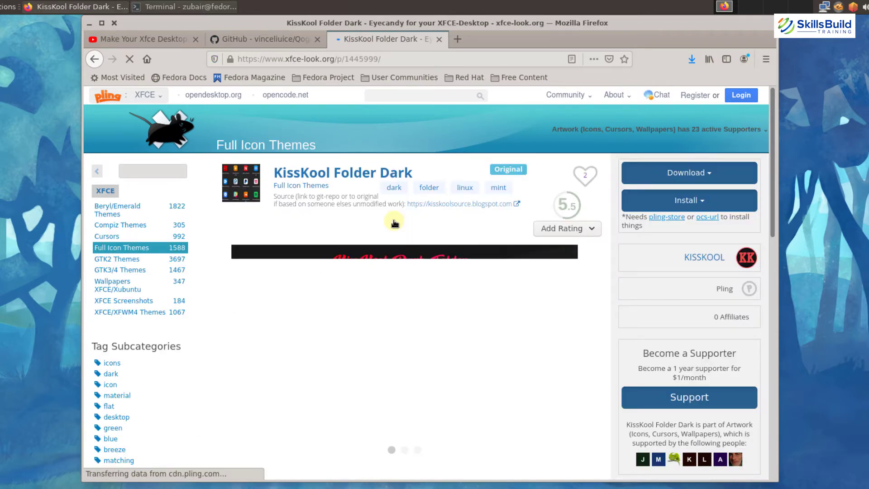
Save KissKool-Original.zip and check its progress in the Downloads panel
click(697, 168)
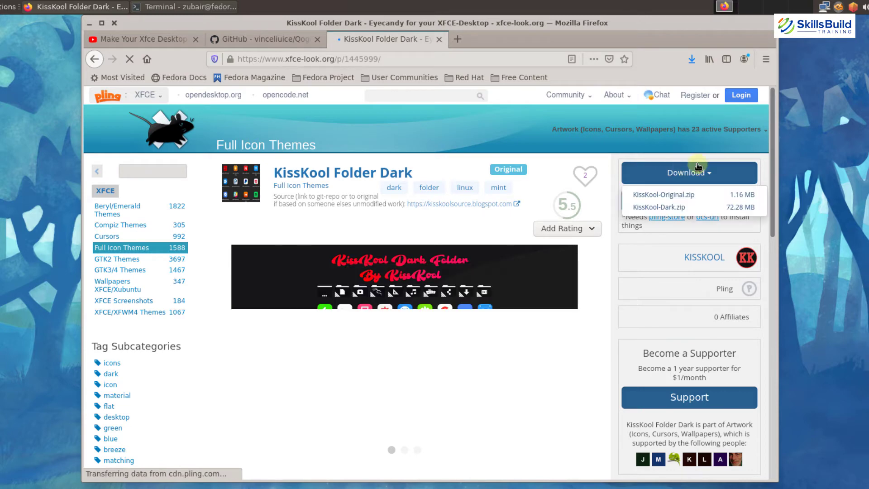
click(664, 196)
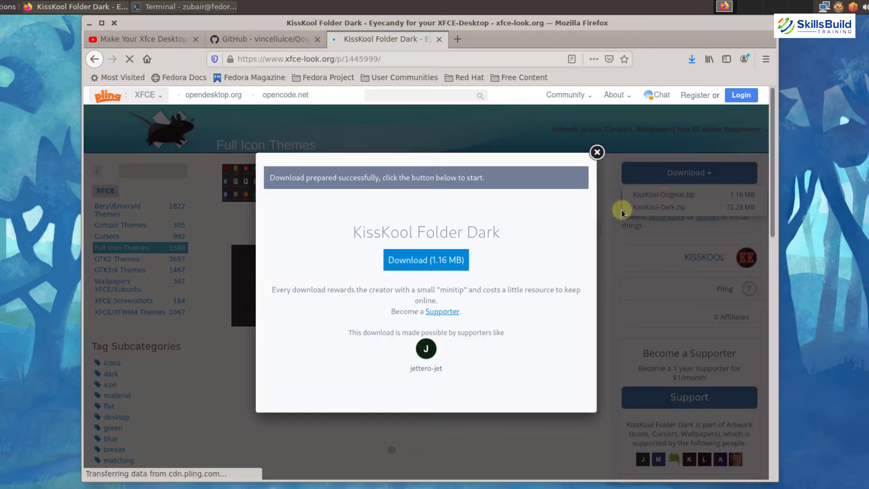
click(430, 266)
click(524, 330)
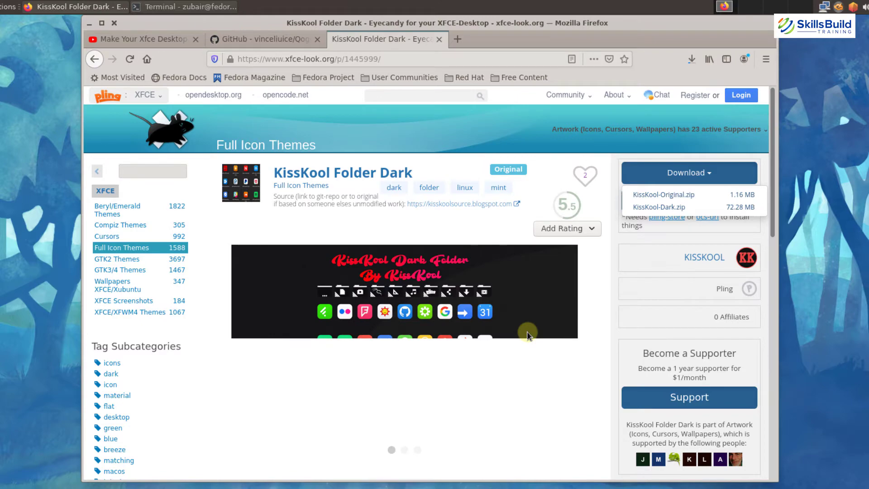
click(691, 59)
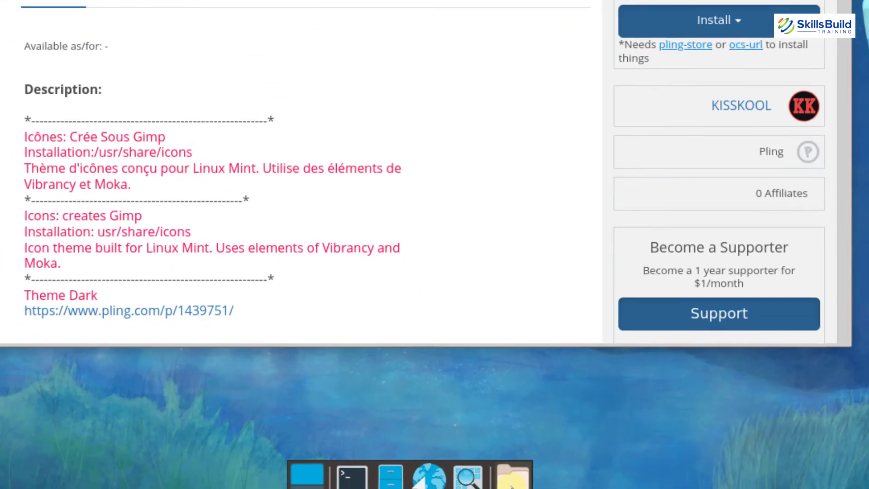
Extract KissKool-Original.zip in Downloads with Extract Here
click(549, 476)
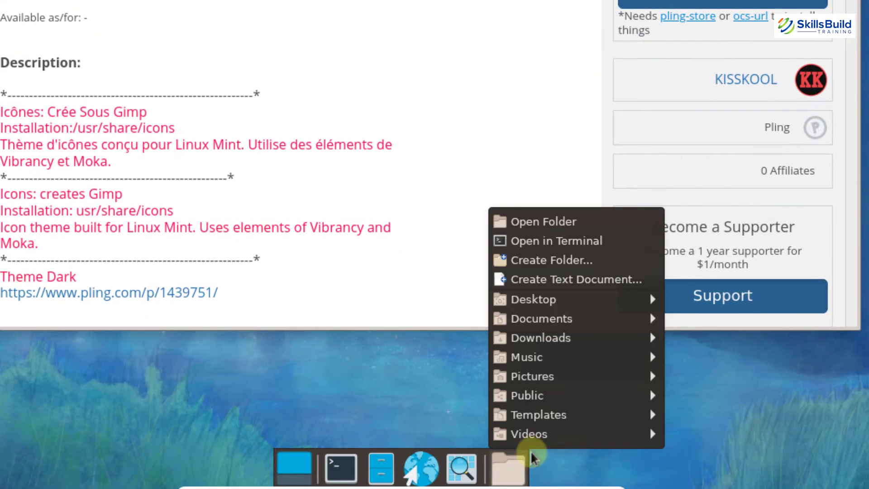
click(649, 338)
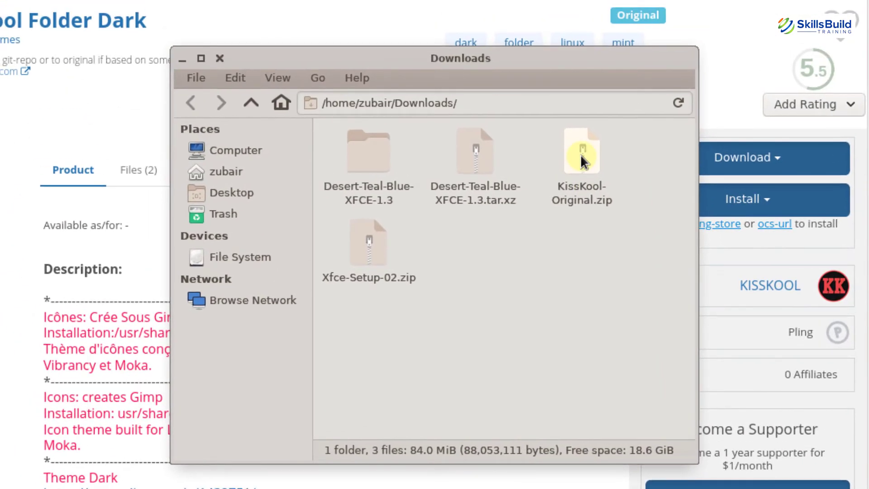
click(582, 160)
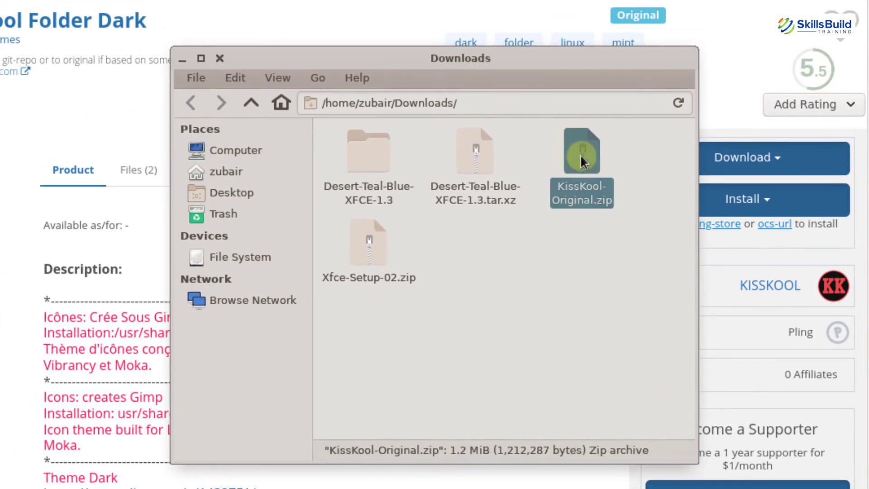
right_click(582, 161)
click(636, 325)
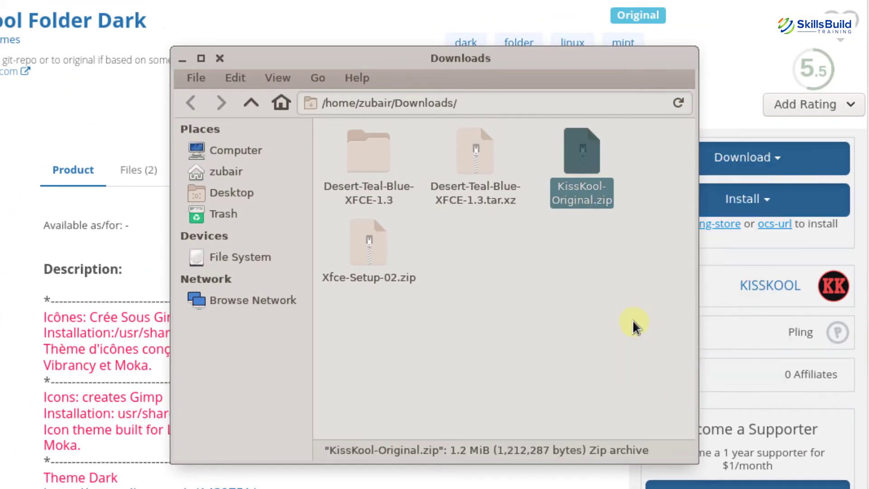
Create a .icons folder in home and paste the KissKool-Original folder into it
click(460, 173)
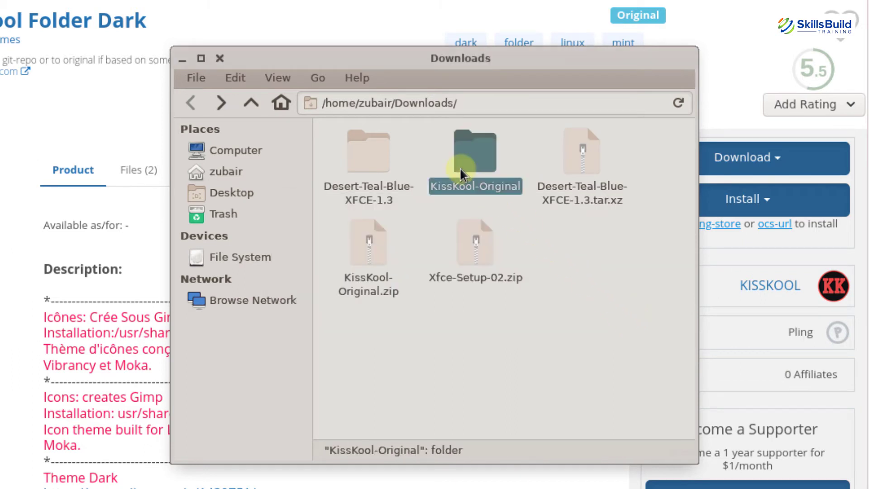
click(238, 176)
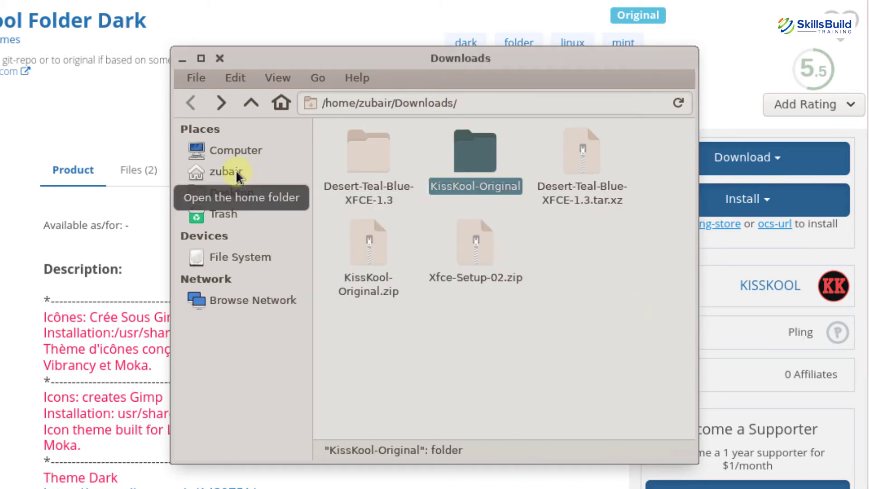
click(239, 175)
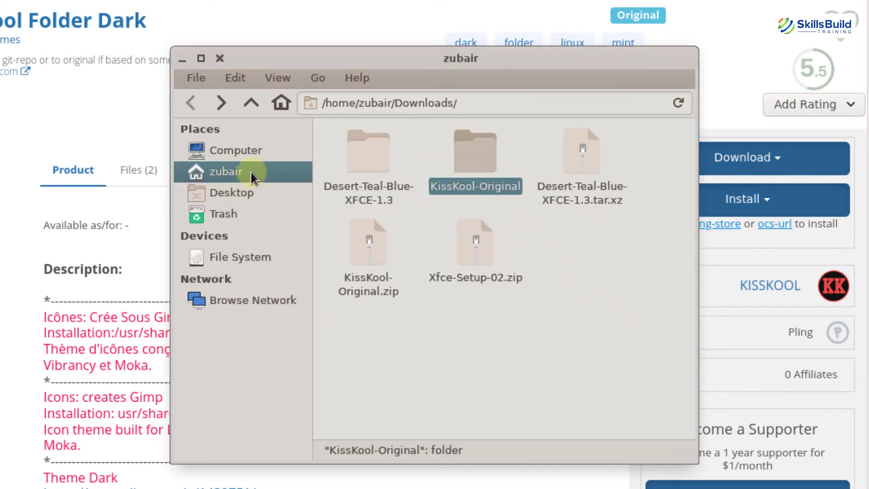
right_click(651, 191)
click(661, 203)
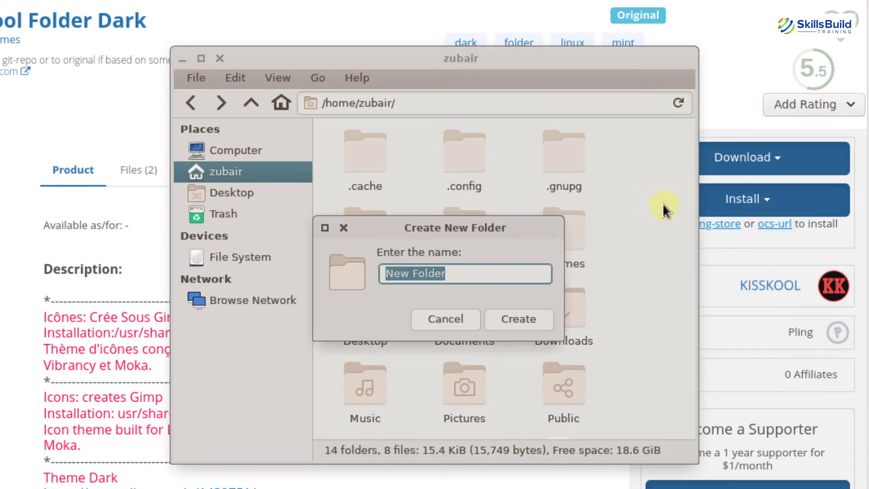
text(Icons)
text(.)
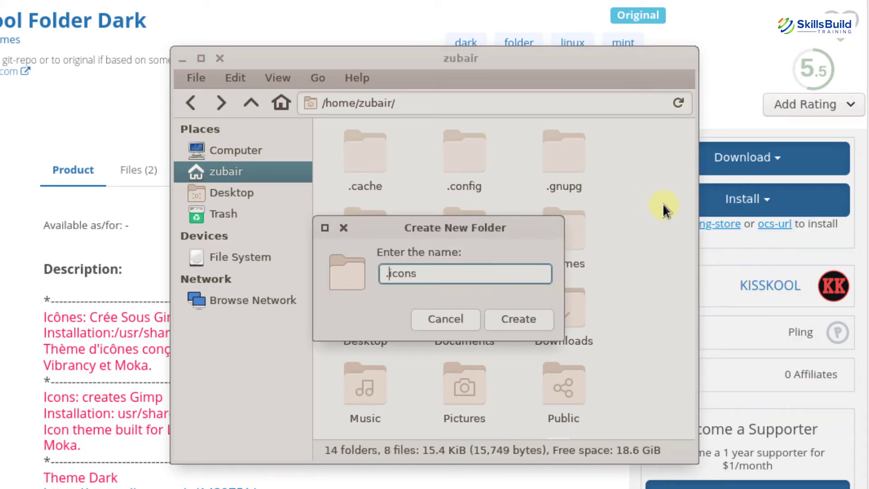
key(Return)
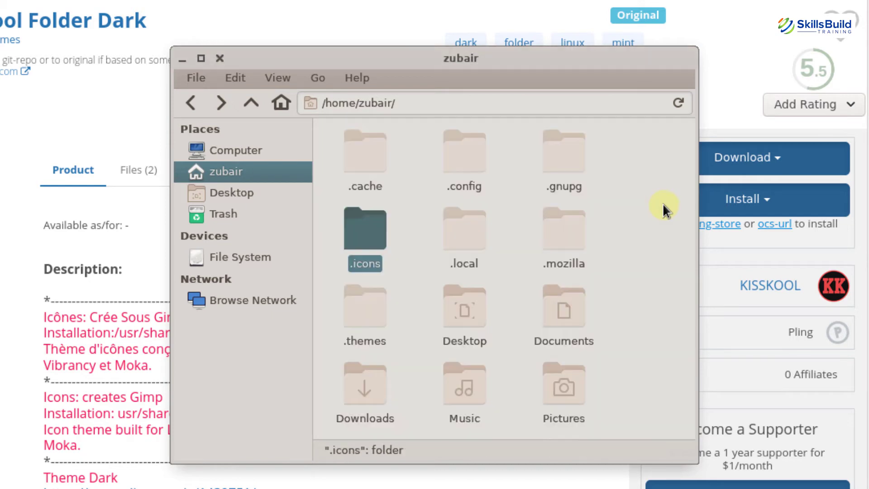
key(Return)
key(ctrl+v)
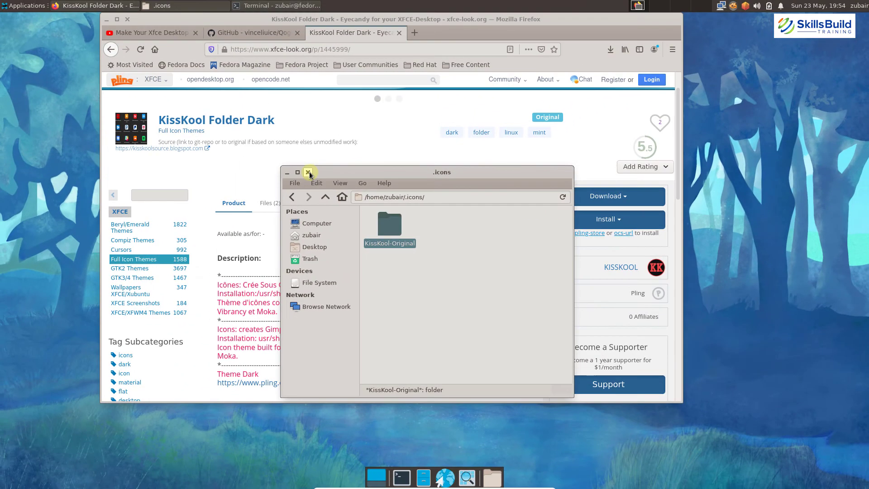
Apply the KissKool-Original icon theme in Appearance settings after briefly trying HighContrast
click(307, 172)
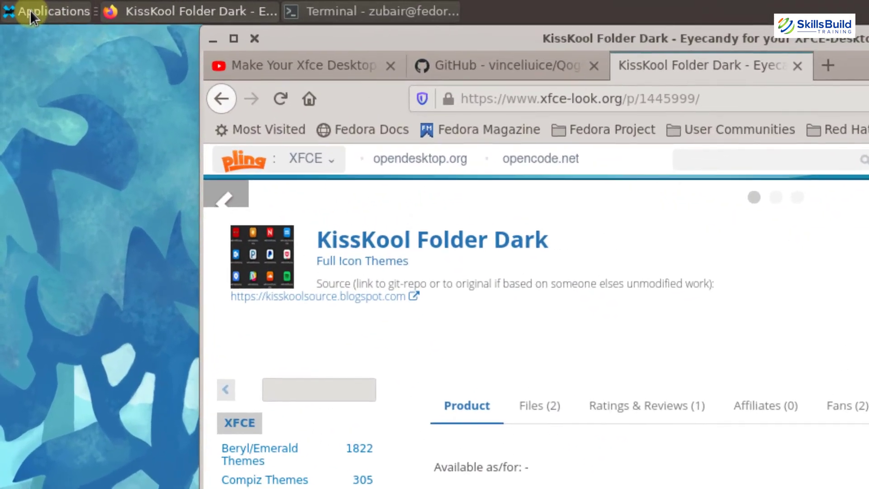
click(16, 6)
mouse_move(123, 145)
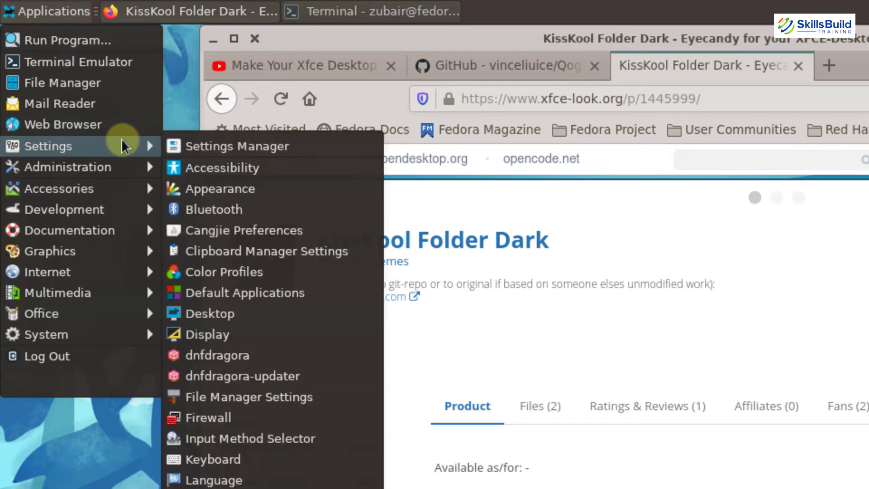
click(231, 189)
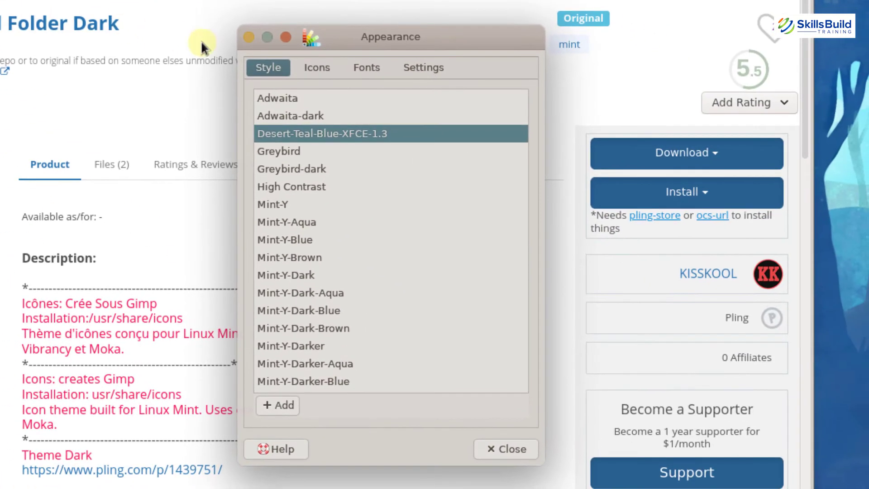
click(315, 67)
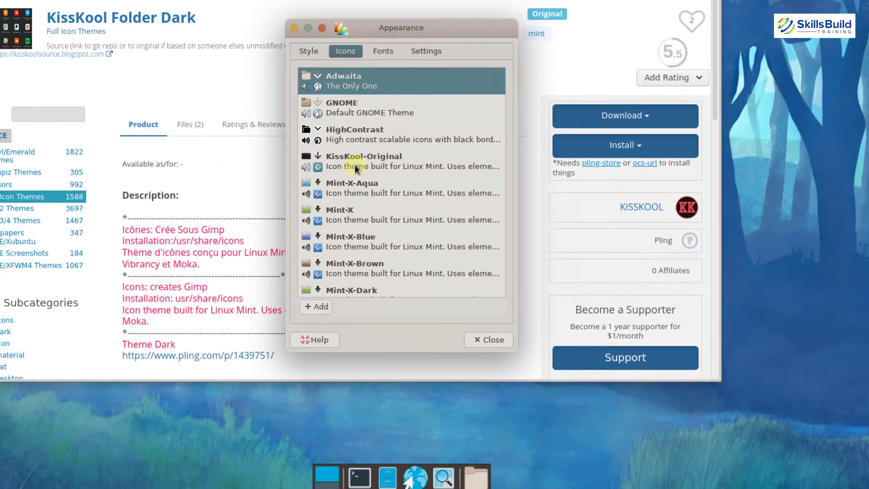
click(329, 218)
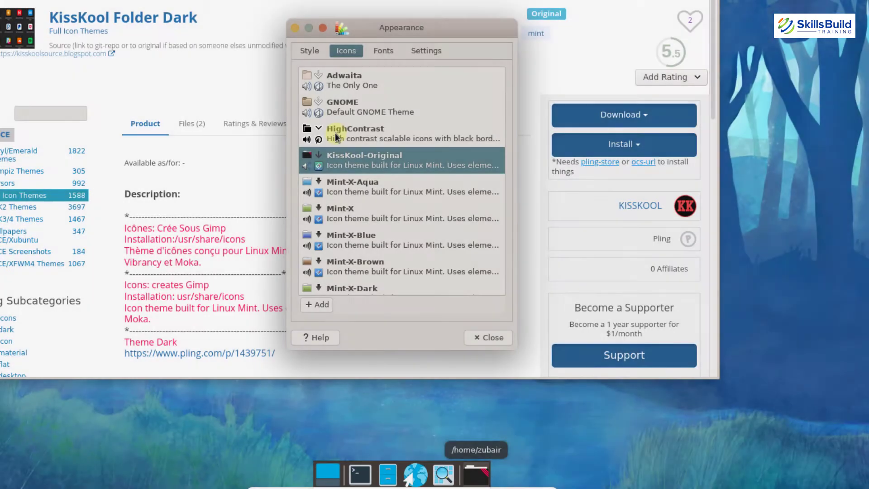
click(335, 132)
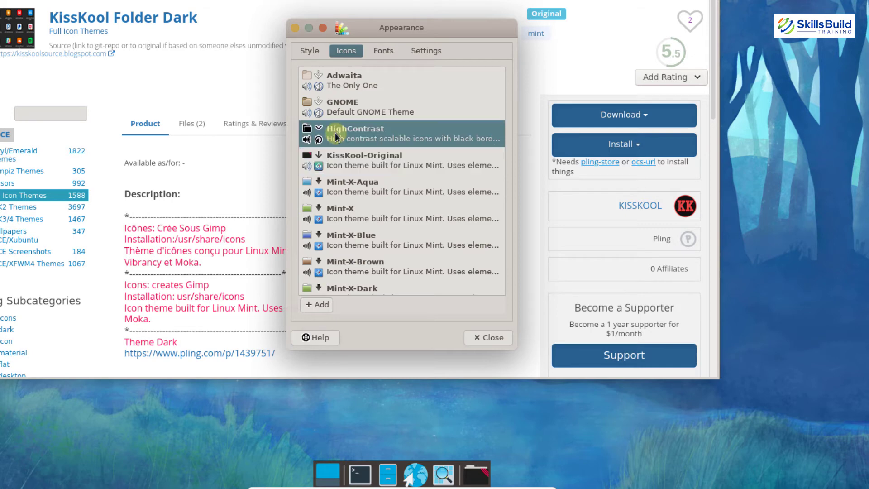
click(335, 156)
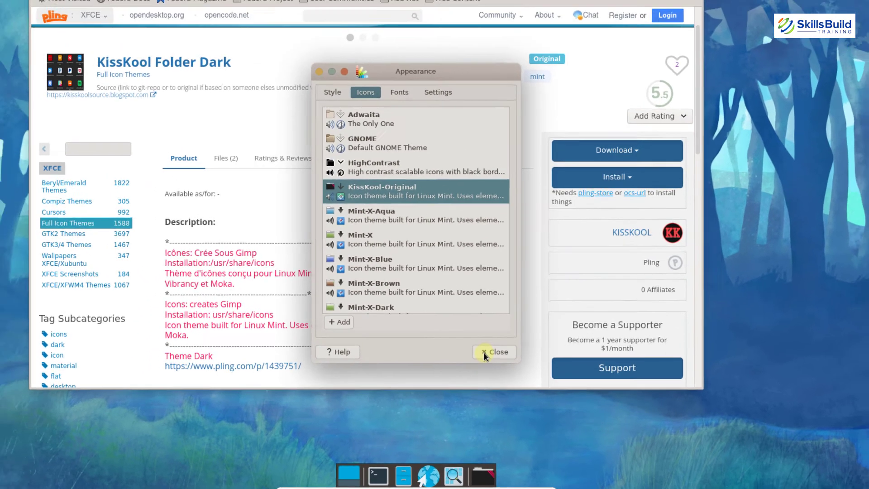
click(484, 355)
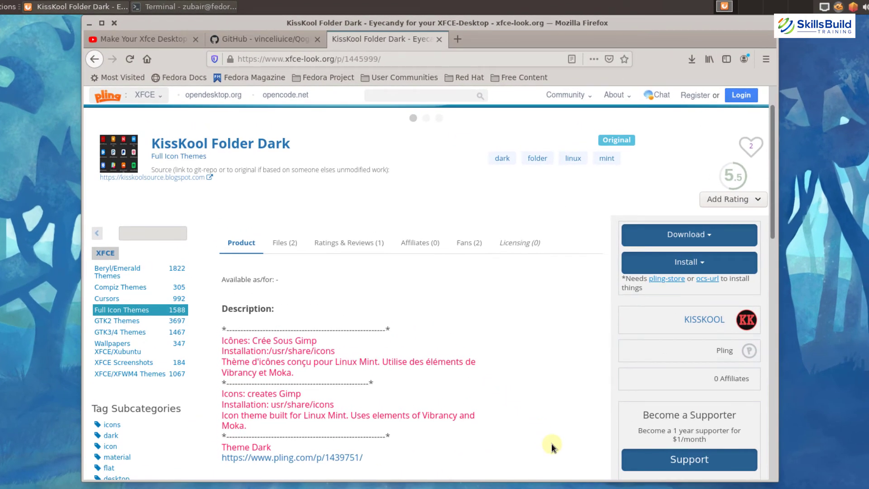
Copy the Qogir-icon-theme repository's HTTPS clone URL from its GitHub page
click(279, 40)
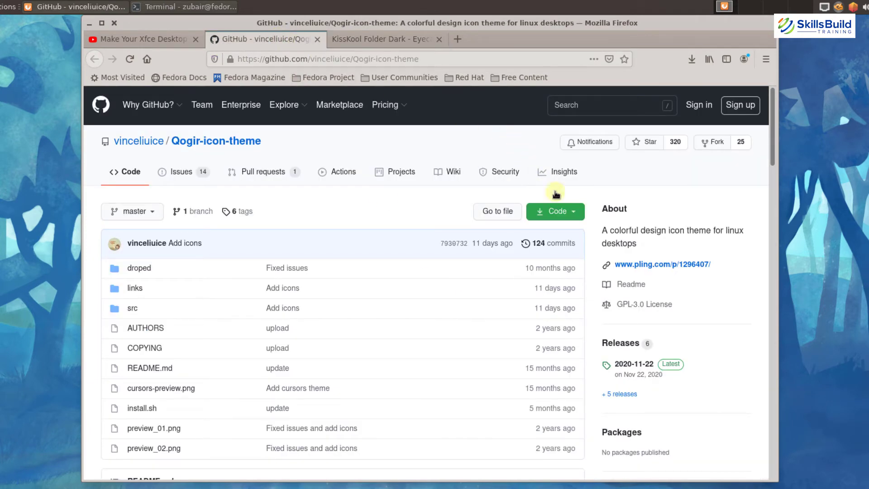
click(572, 212)
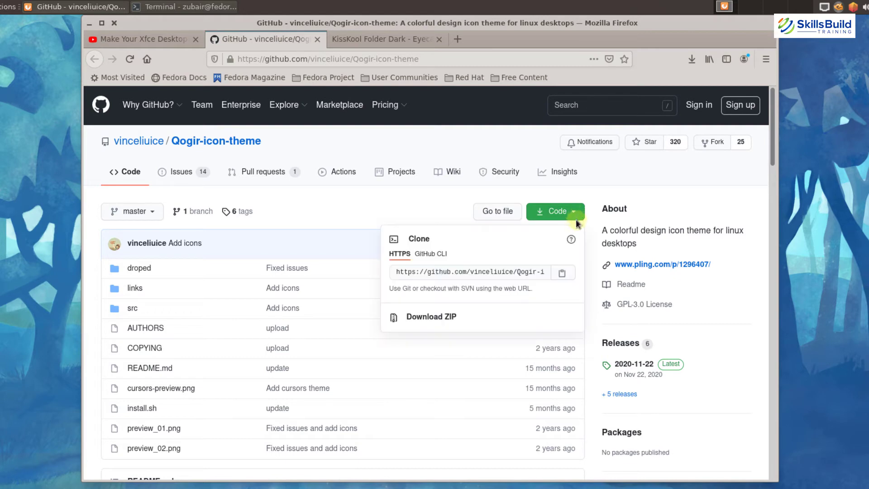
click(563, 273)
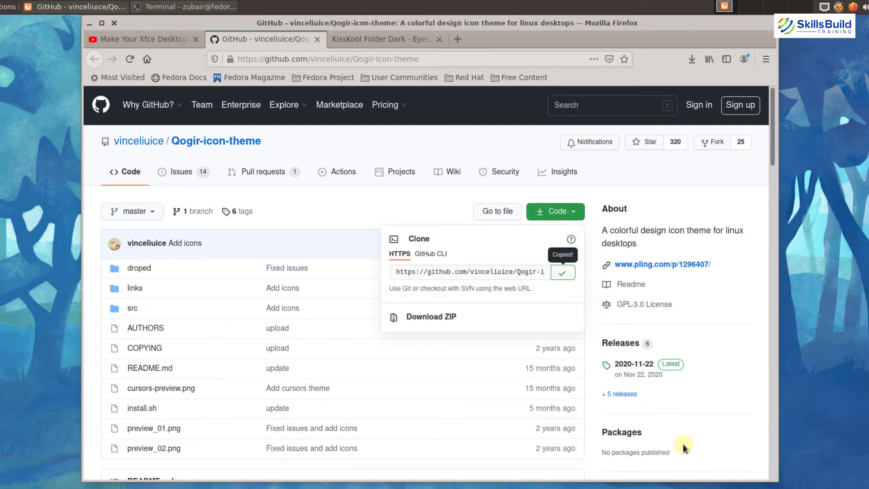
key(alt+Tab)
Change the terminal's working directory to Downloads
text(cd Dow)
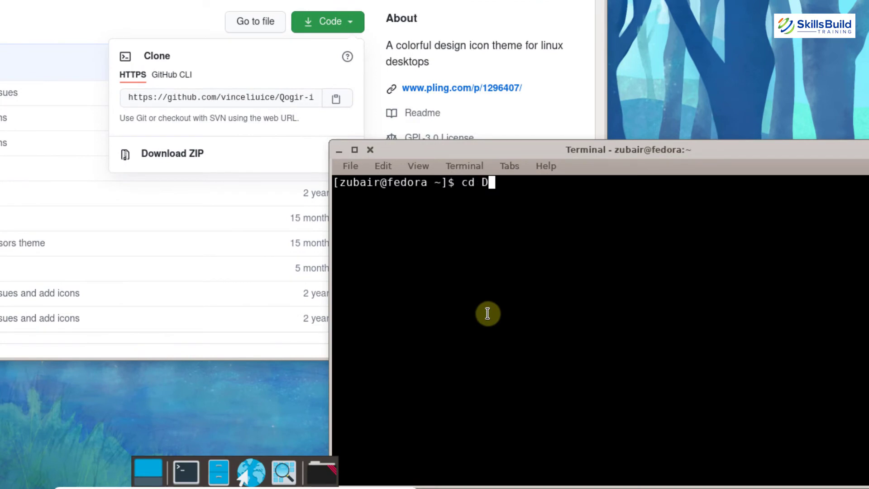
key(Tab)
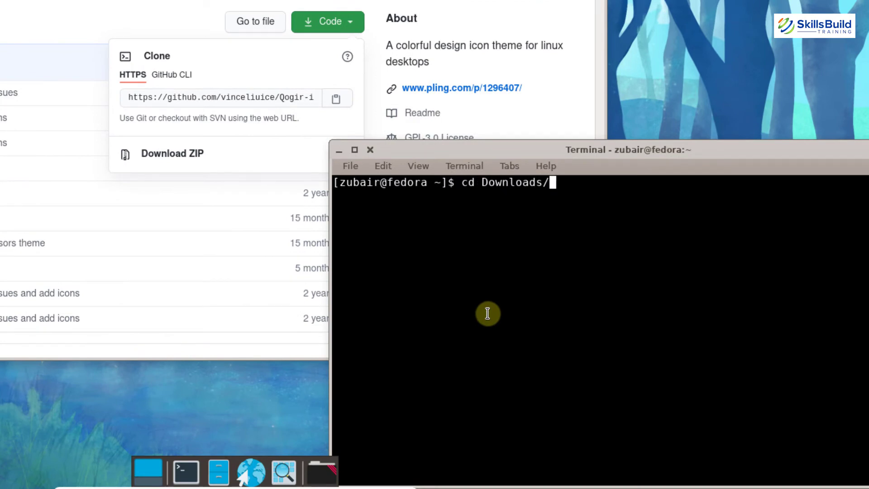
key(Return)
Run git clone with the pasted Qogir-icon-theme URL
text(gi)
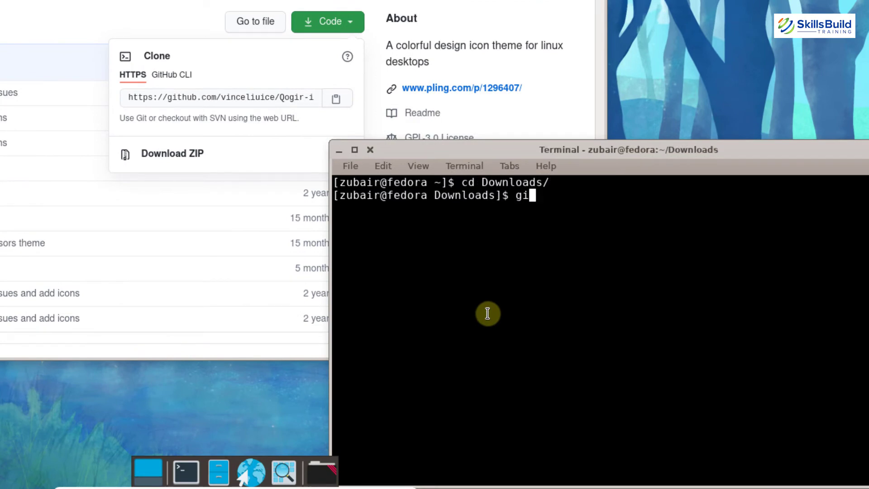
text(t clone)
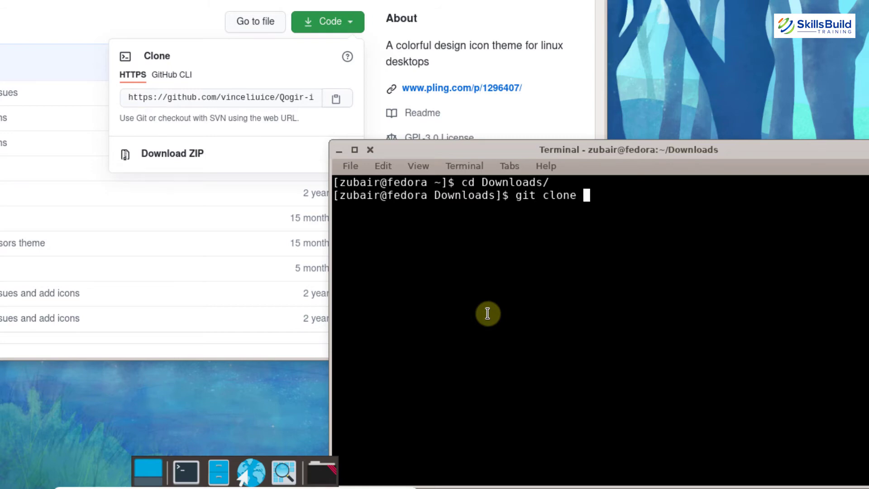
right_click(488, 313)
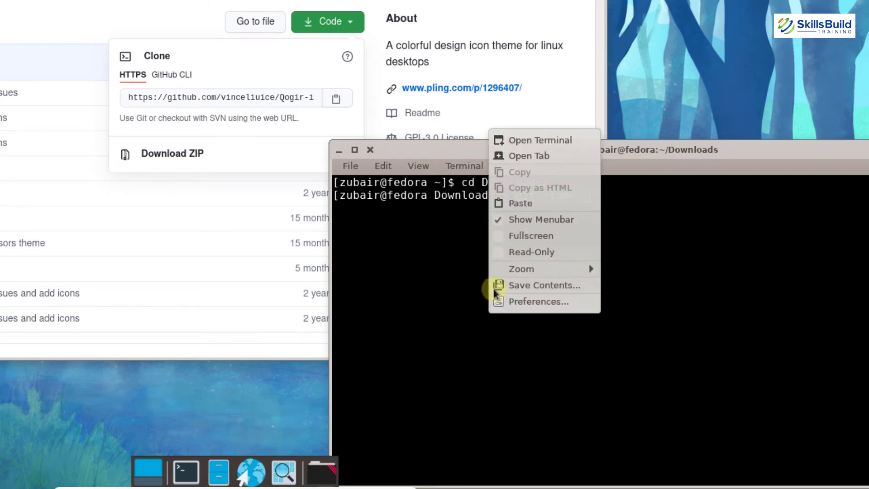
click(515, 202)
key(Return)
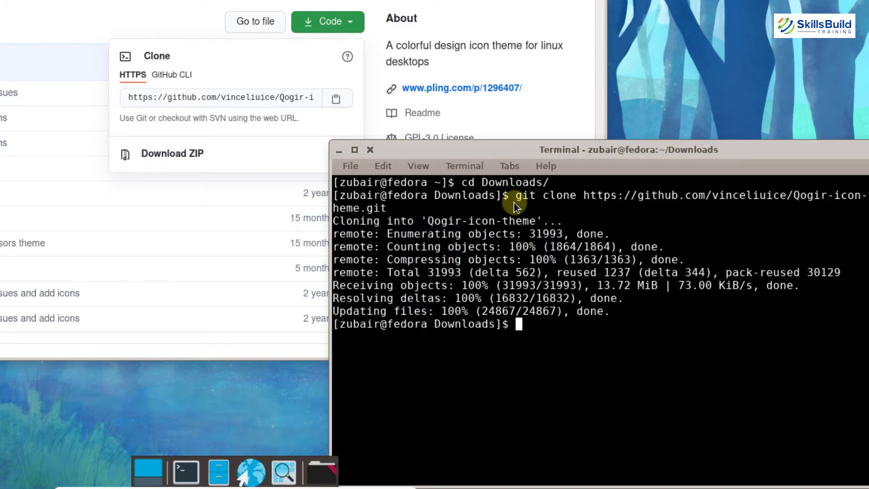
click(327, 480)
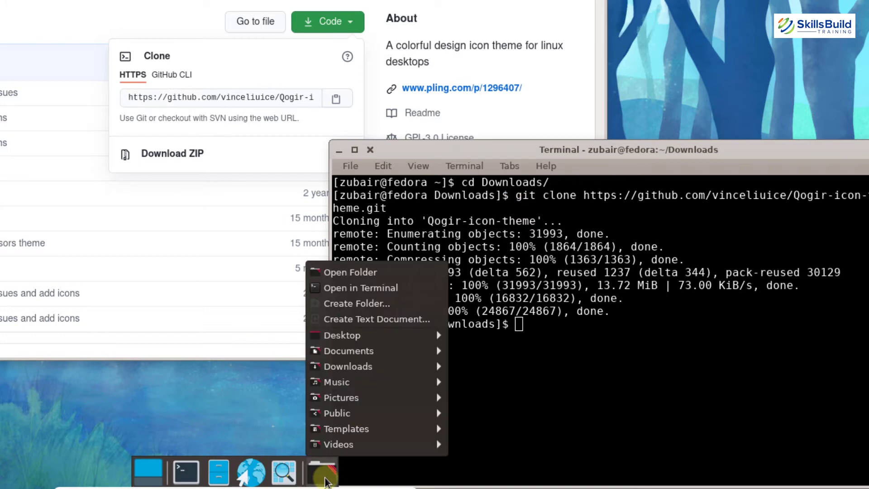
Browse to Downloads/Qogir-icon-theme/src/cursors in Thunar
click(346, 365)
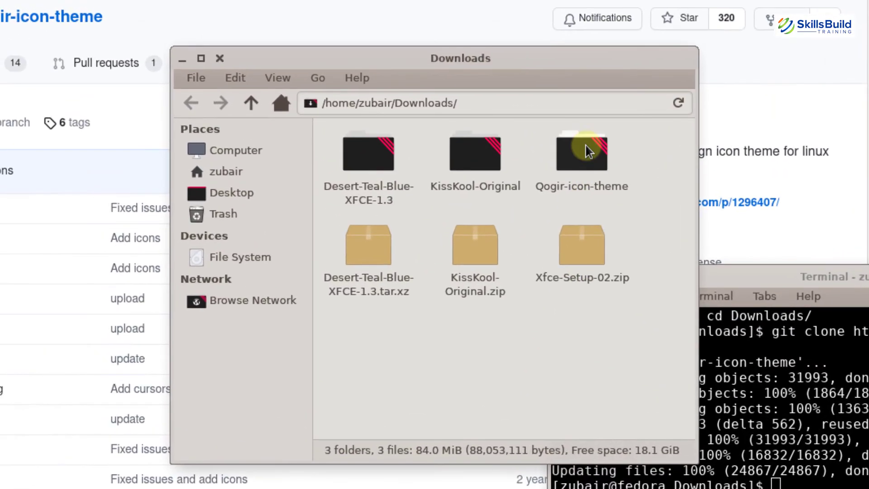
double_click(515, 116)
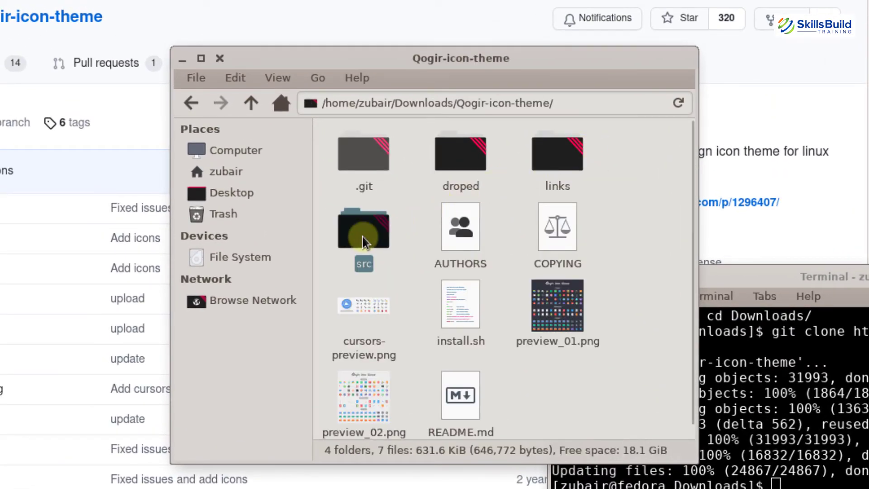
double_click(370, 233)
scroll(394, 239, down, 3)
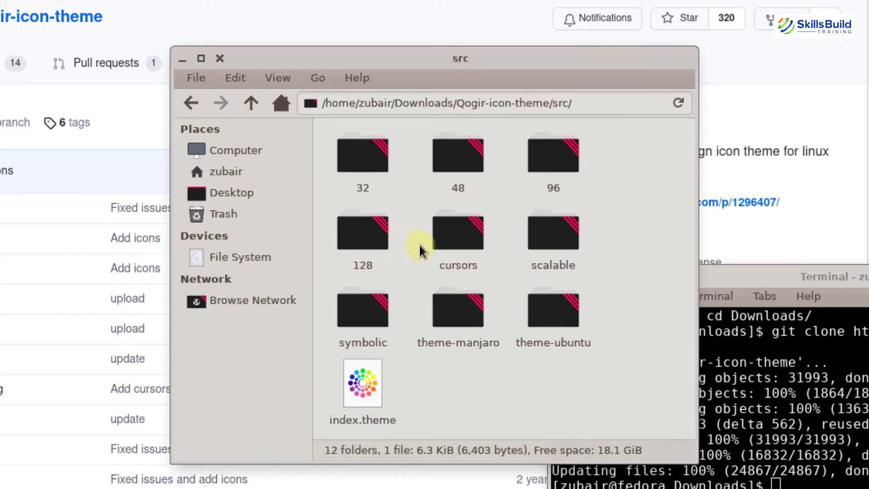
double_click(452, 249)
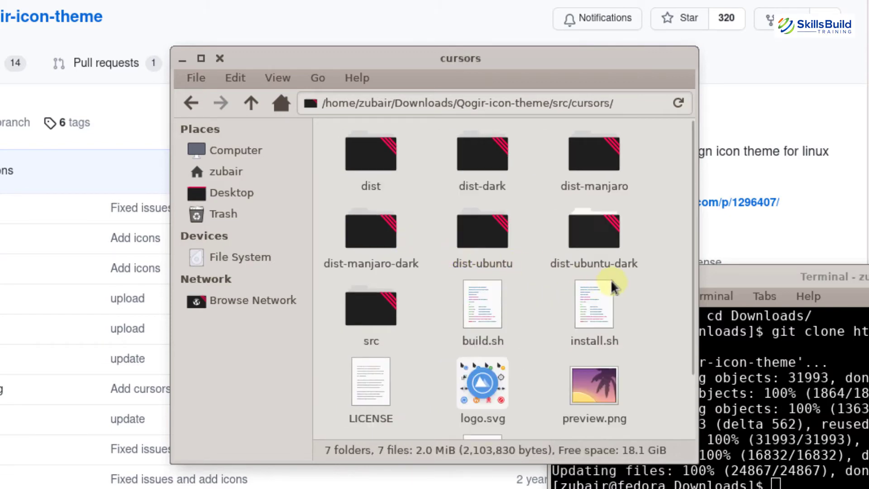
Open a terminal in the cursors folder and list its contents with ls
right_click(666, 291)
click(684, 363)
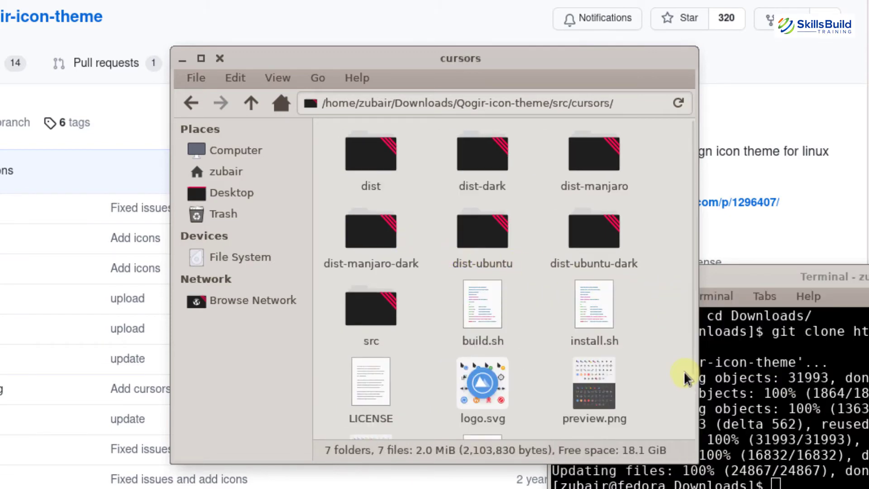
text(ls)
key(Return)
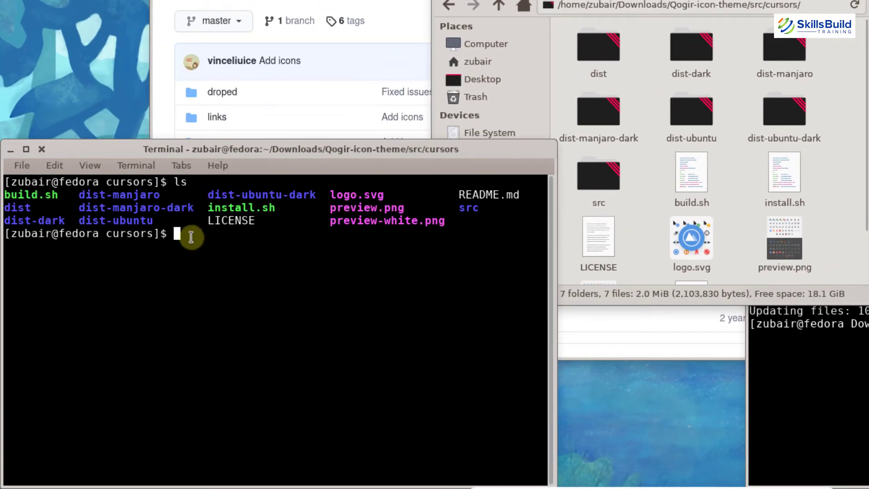
Run ./install.sh in the cursors folder to install the Qogir cursors
text(./i)
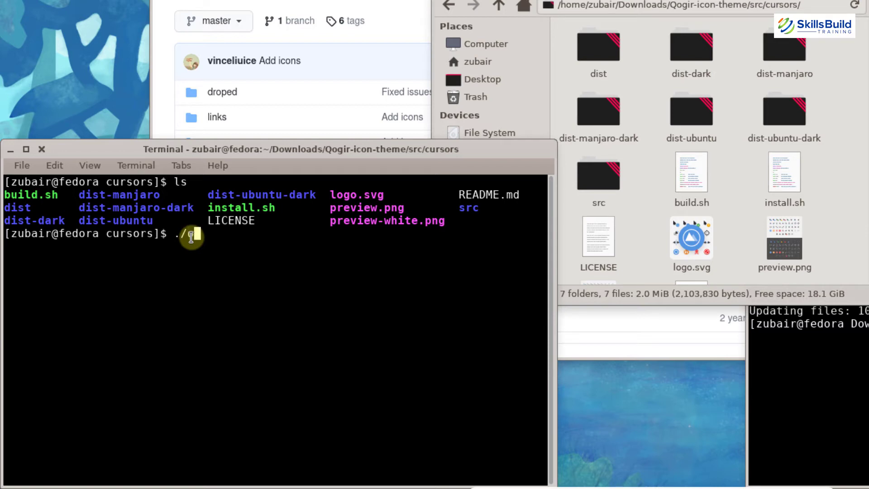
key(BackSpace)
text(install.sh)
key(Return)
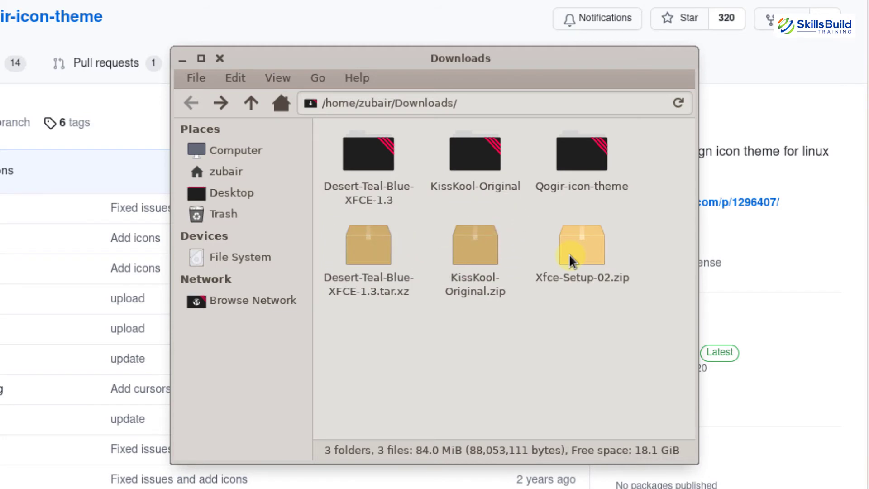
Extract Xfce-Setup-02.zip in Downloads and copy its fonts folder
right_click(569, 253)
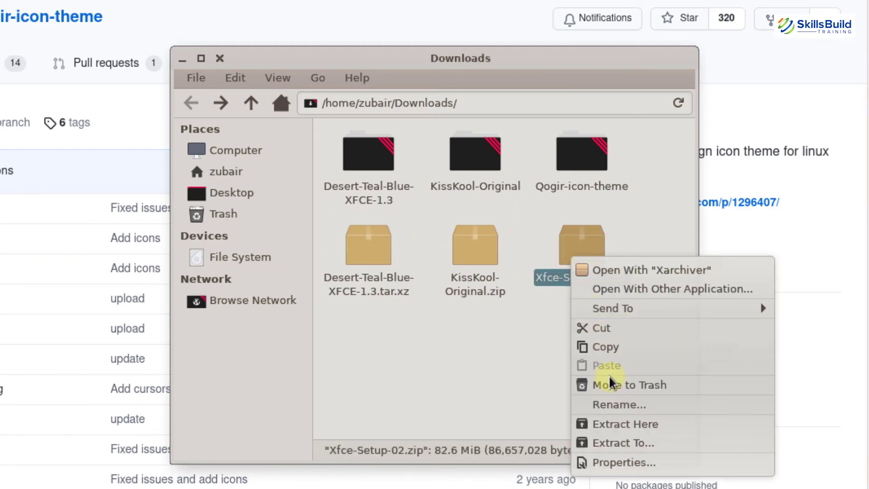
click(625, 424)
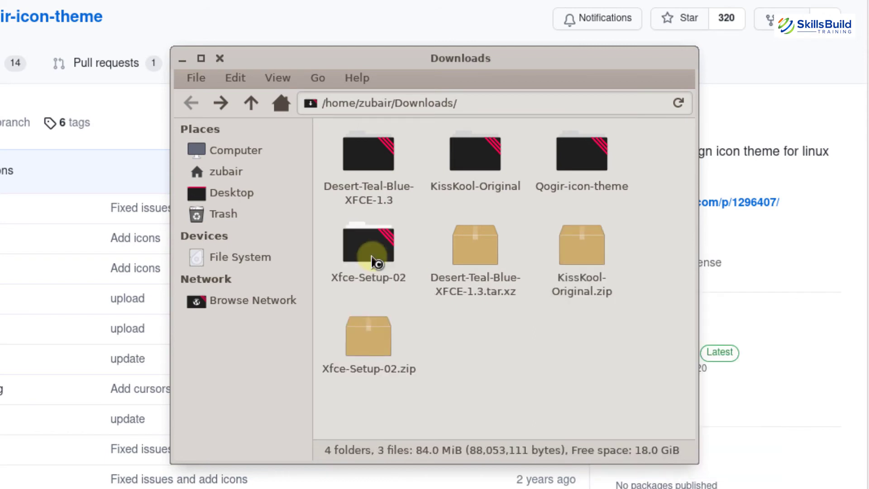
double_click(372, 262)
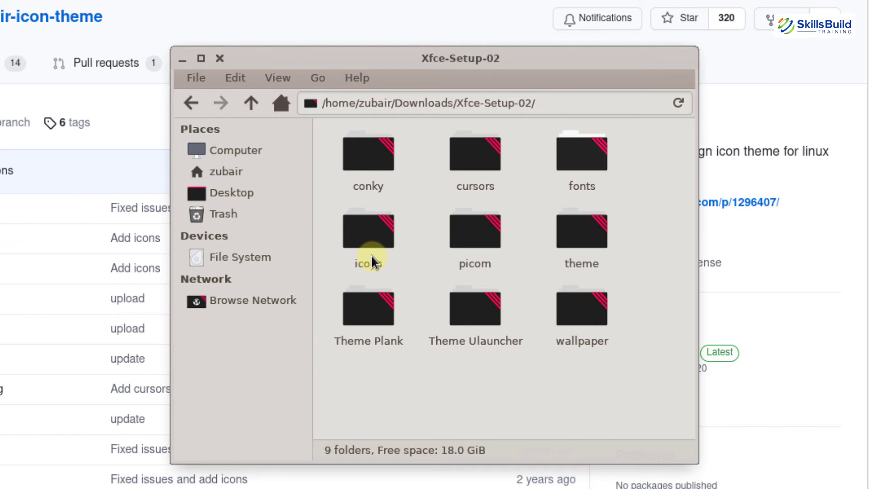
click(584, 156)
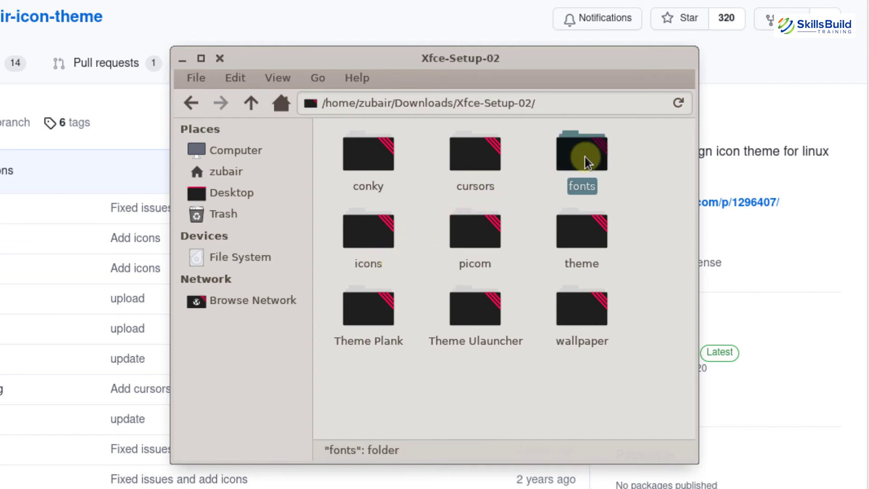
Paste the fonts folder into the home folder and rename it to .fonts
click(239, 173)
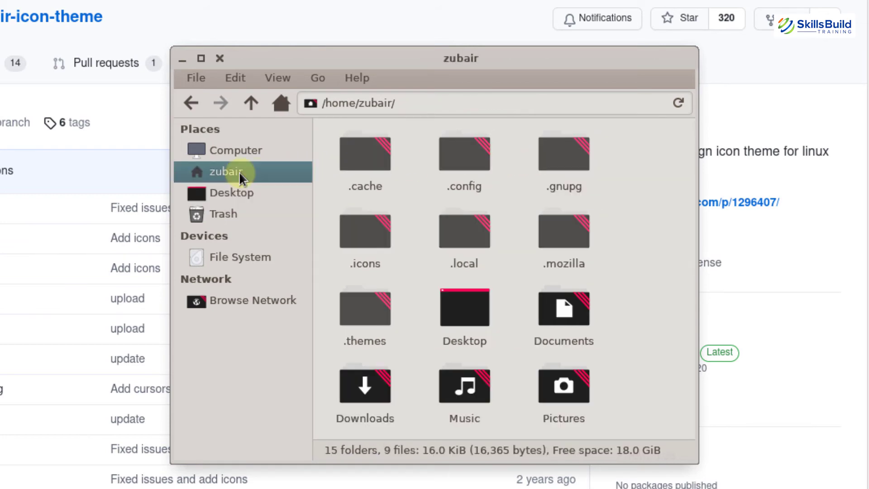
key(ctrl+v)
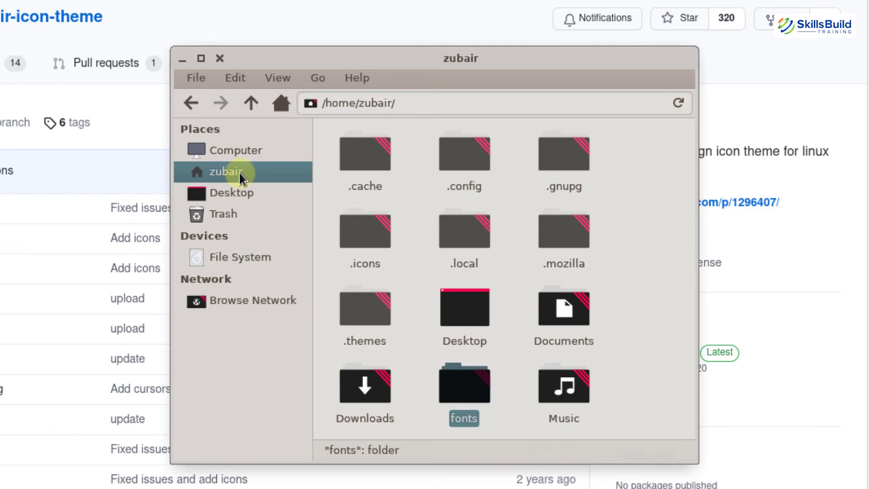
right_click(463, 386)
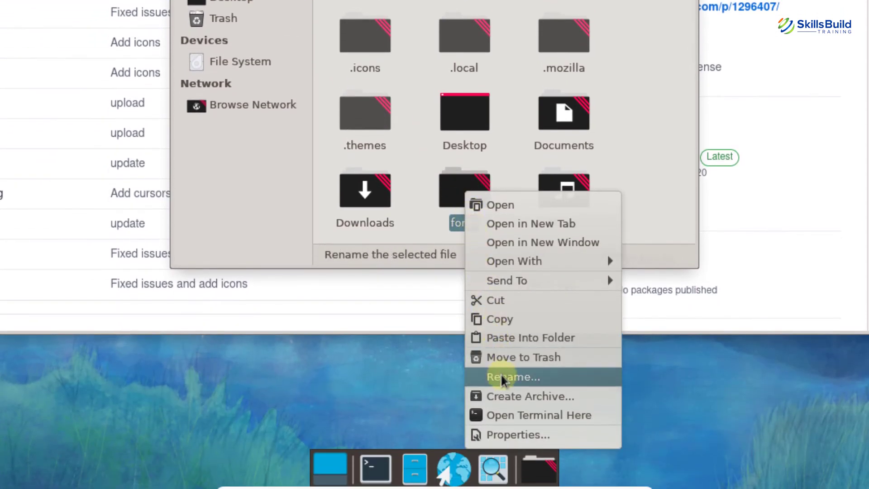
click(501, 379)
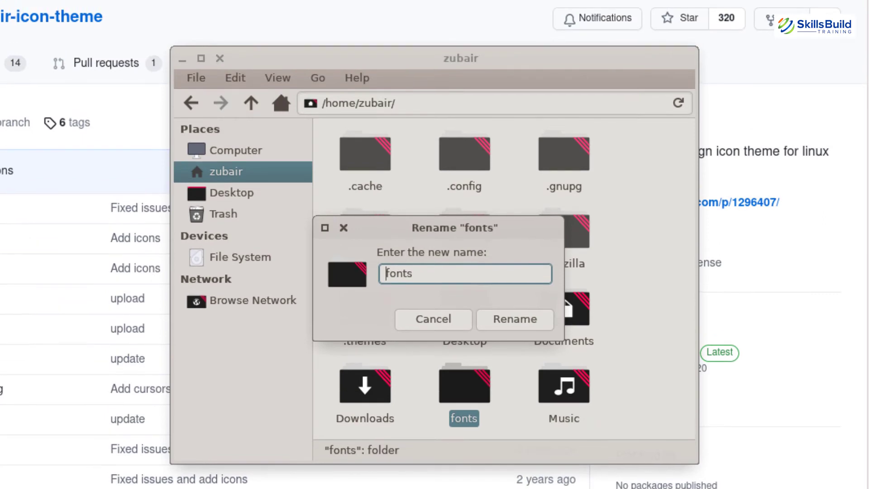
text(.)
key(Return)
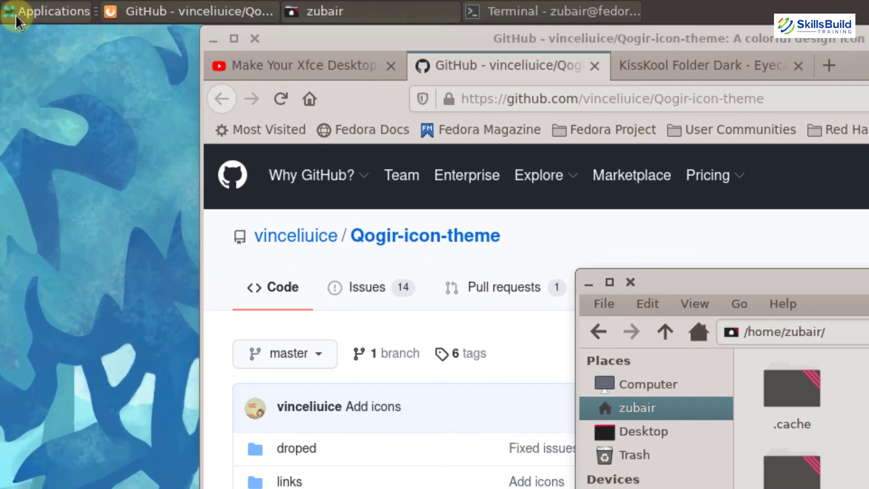
Set Roboto Bold Italic as the default font in Appearance's Fonts tab
click(16, 14)
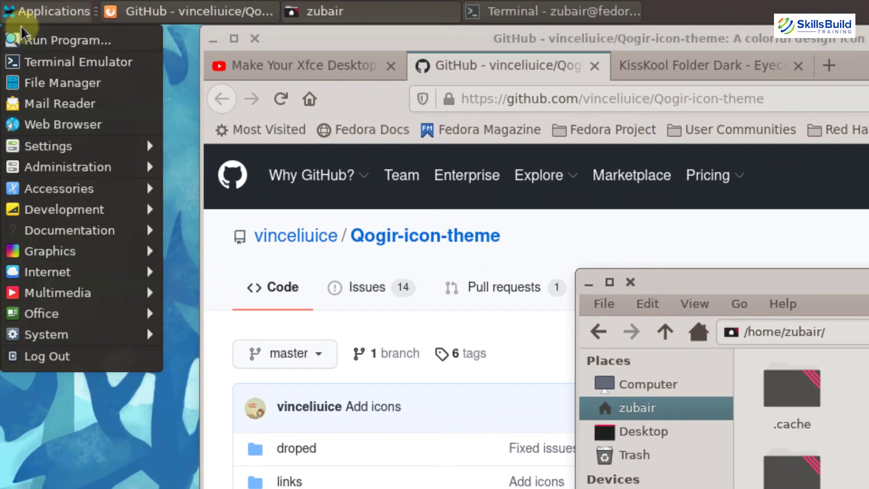
mouse_move(79, 147)
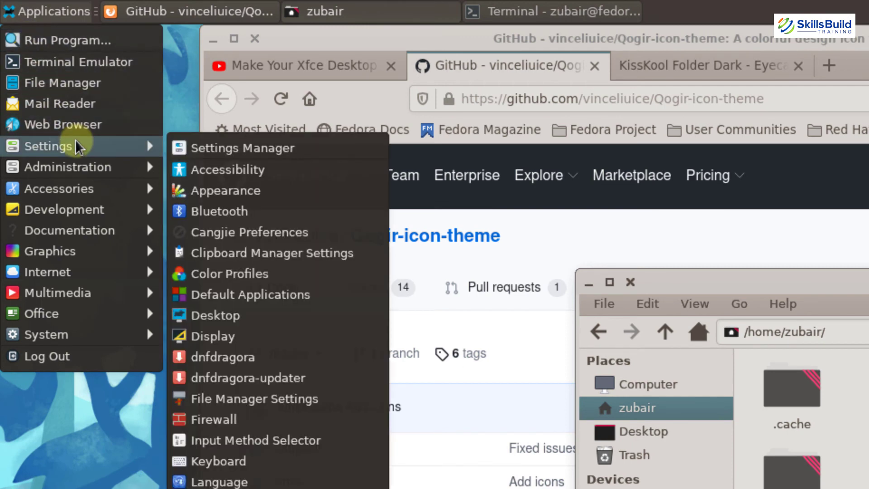
click(231, 181)
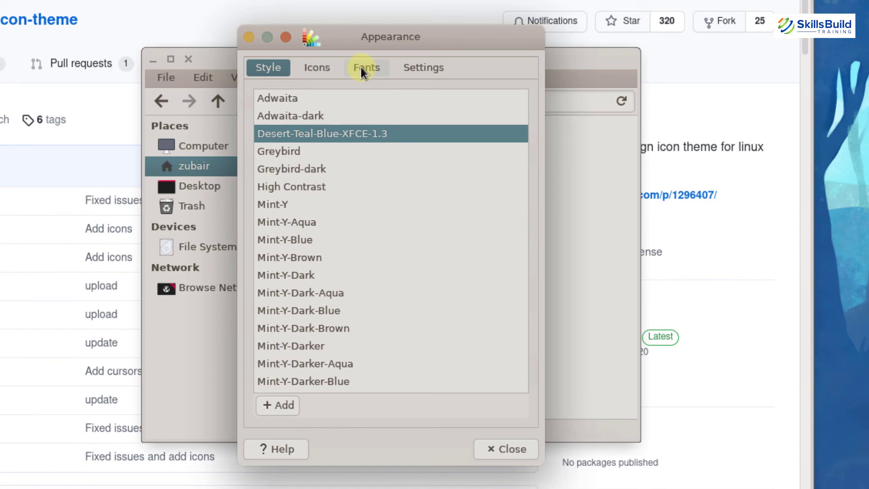
click(360, 67)
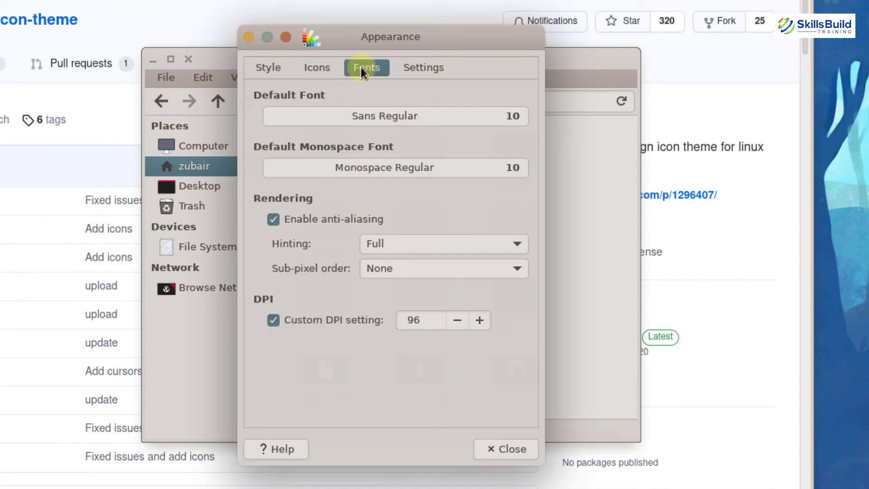
click(480, 113)
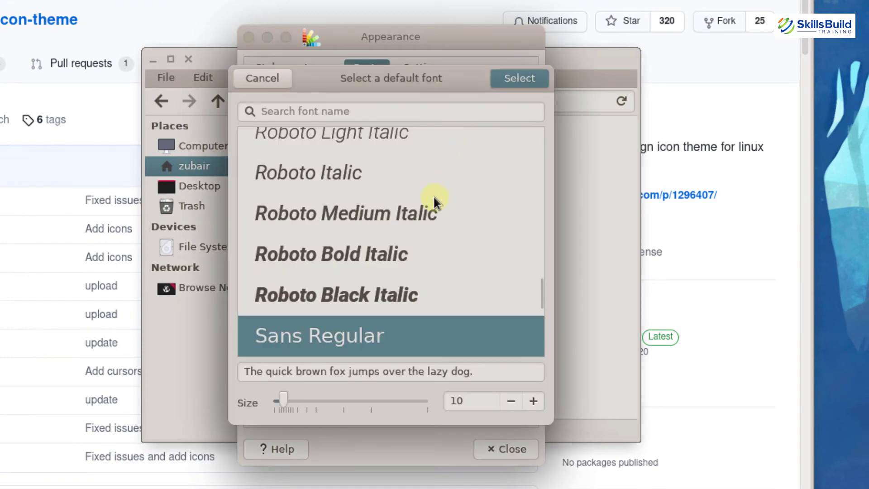
scroll(433, 194, down, 6)
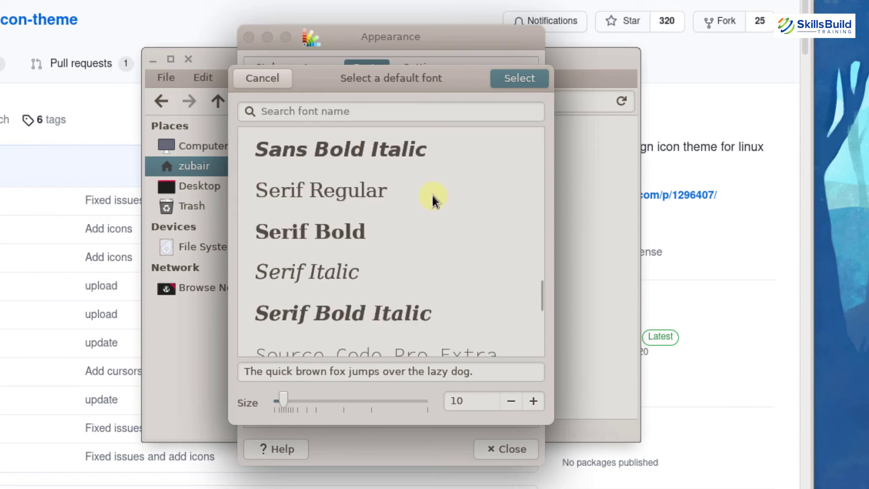
click(354, 110)
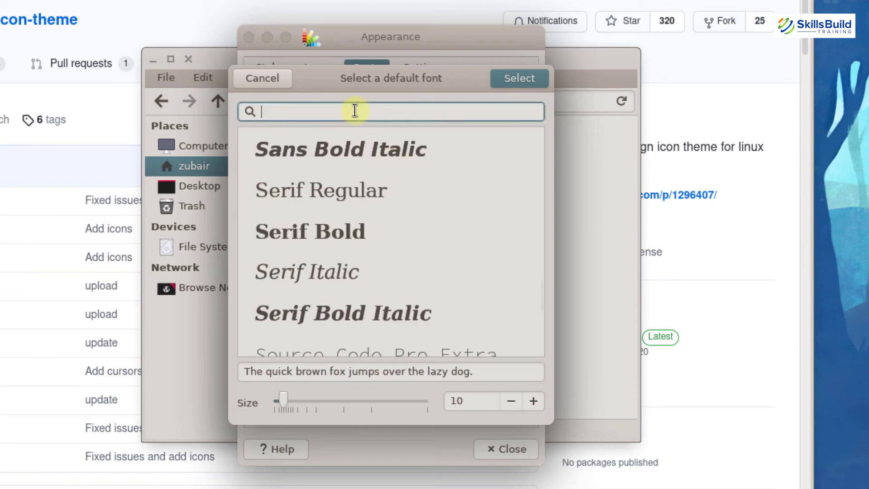
text(robot)
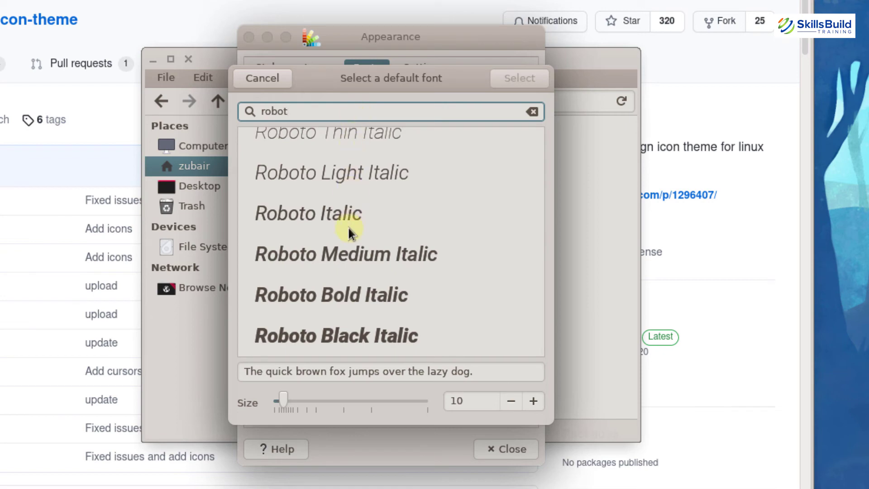
click(310, 296)
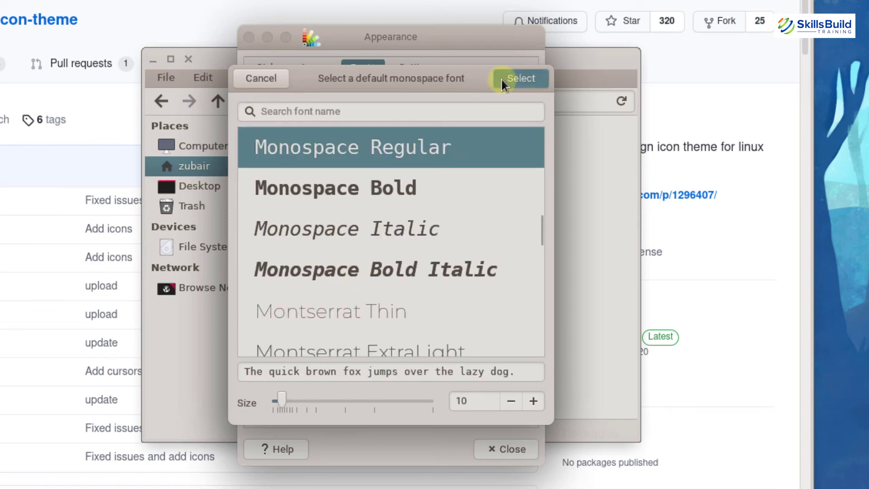
click(501, 80)
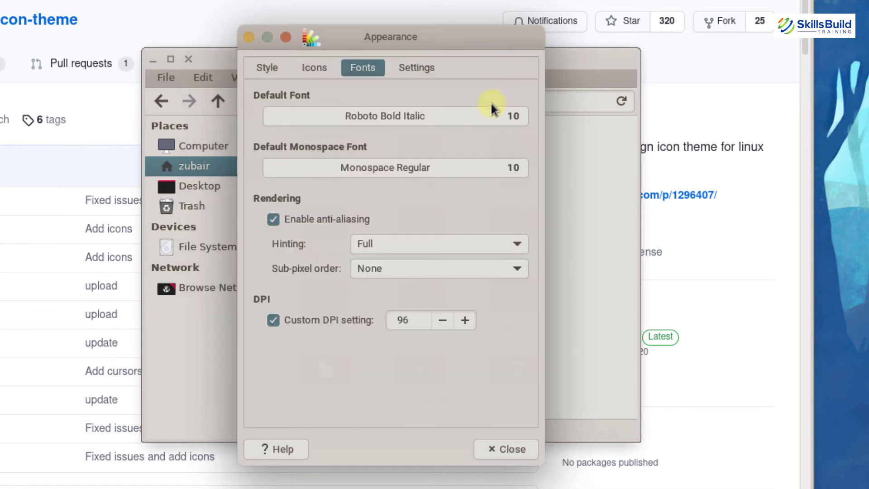
Make Roboto Bold Italic 10 the default monospace font and close Appearance
click(465, 164)
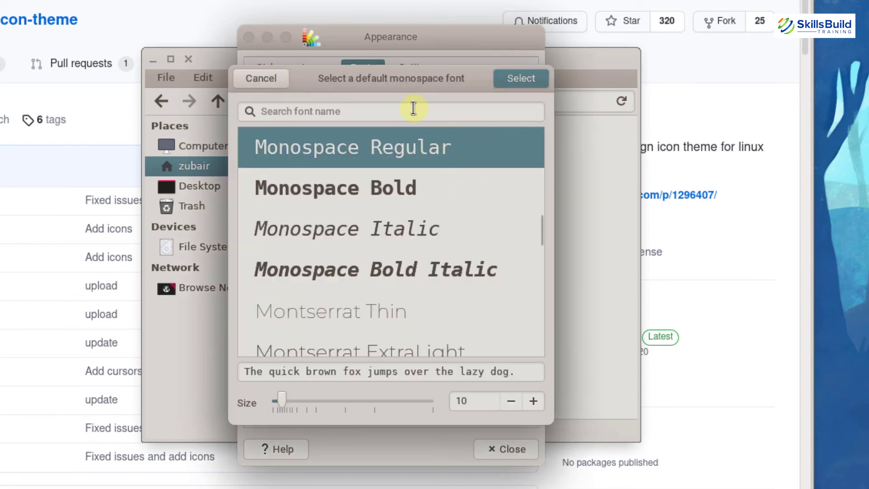
click(418, 109)
text(roboto)
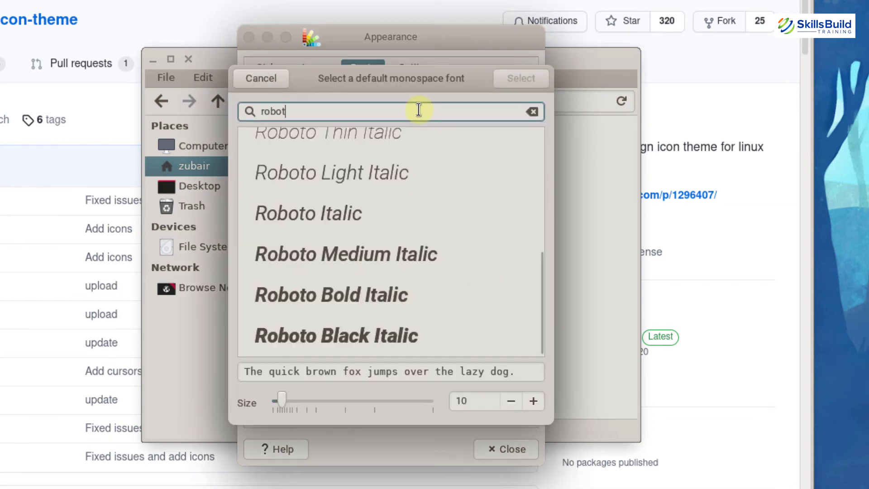
click(308, 295)
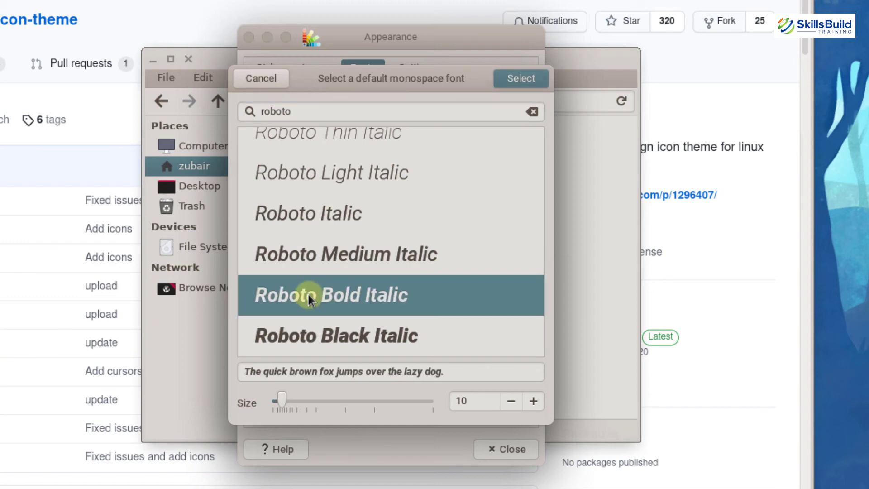
click(518, 77)
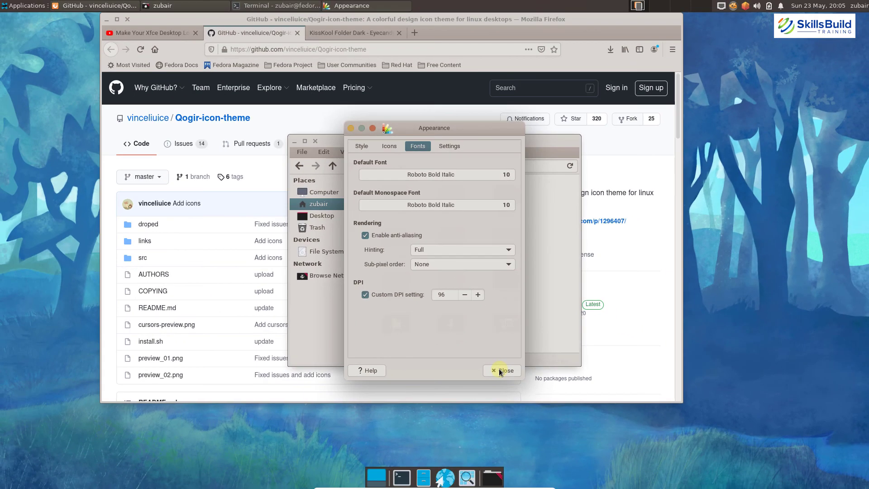
click(500, 445)
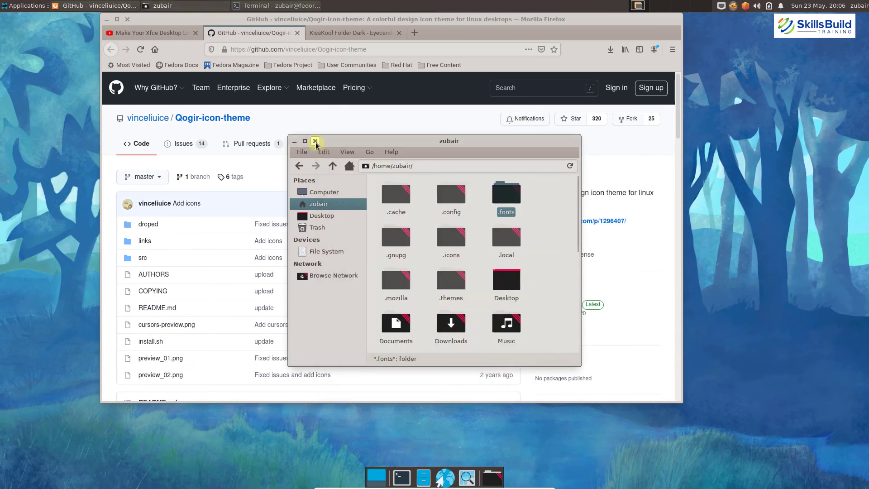
Set Pictures/wallpaper/WallpaperDog-5526703.jpg as the desktop wallpaper, then close Thunar
click(315, 142)
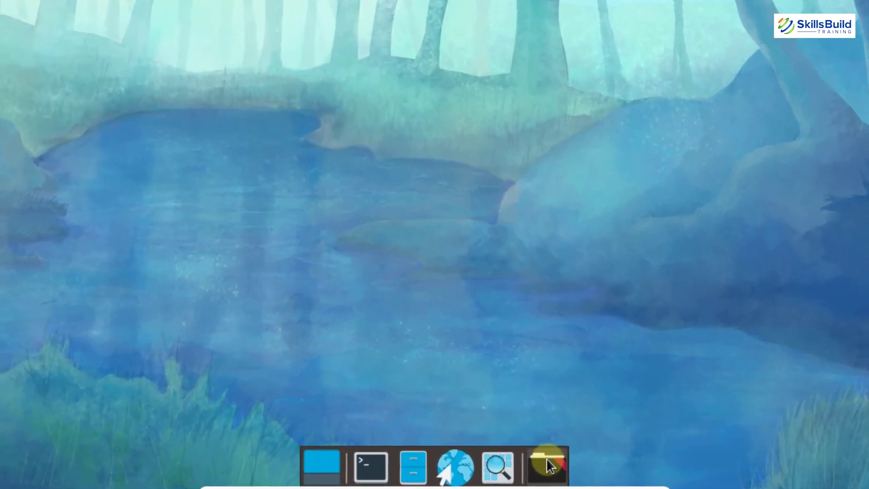
click(547, 457)
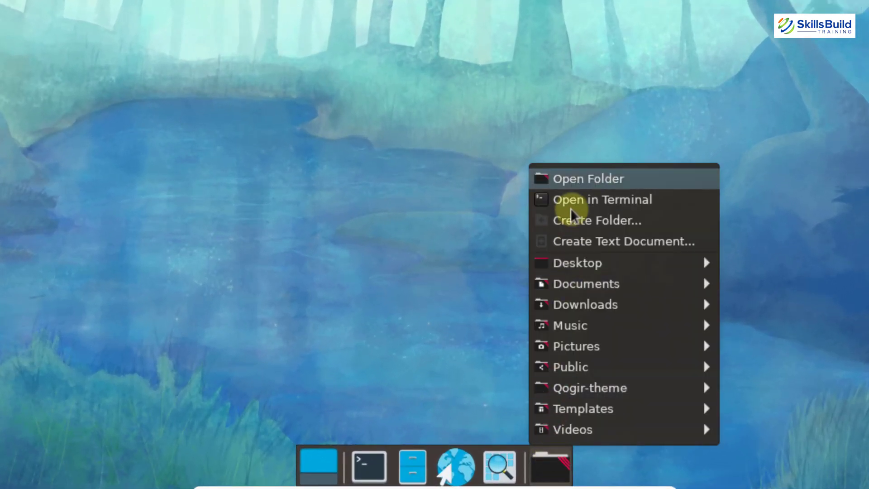
click(564, 179)
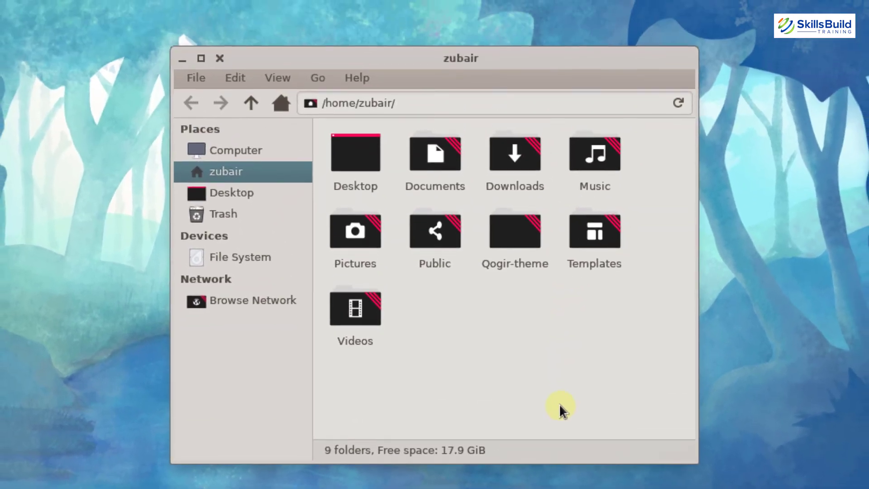
double_click(352, 240)
double_click(358, 153)
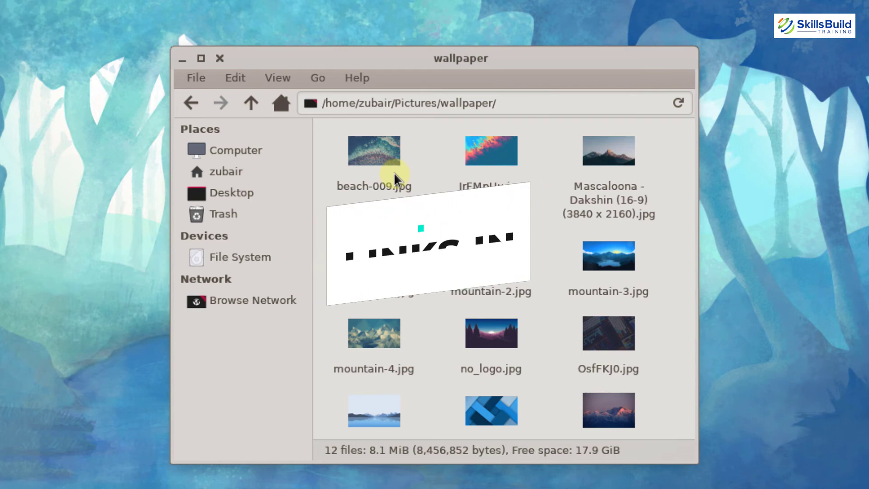
scroll(499, 188, down, 1)
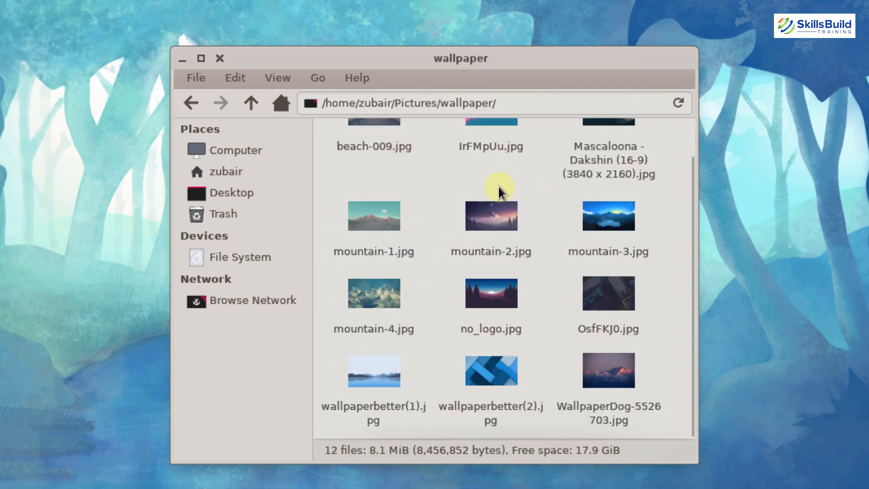
right_click(612, 362)
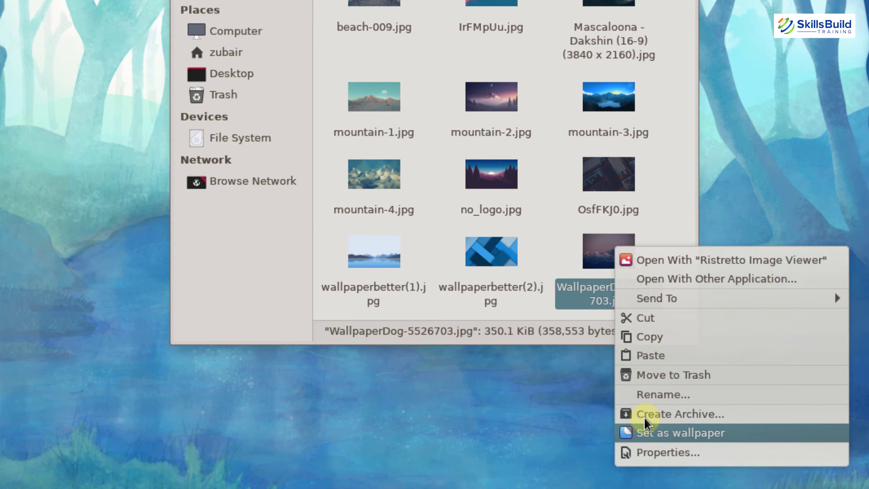
click(644, 418)
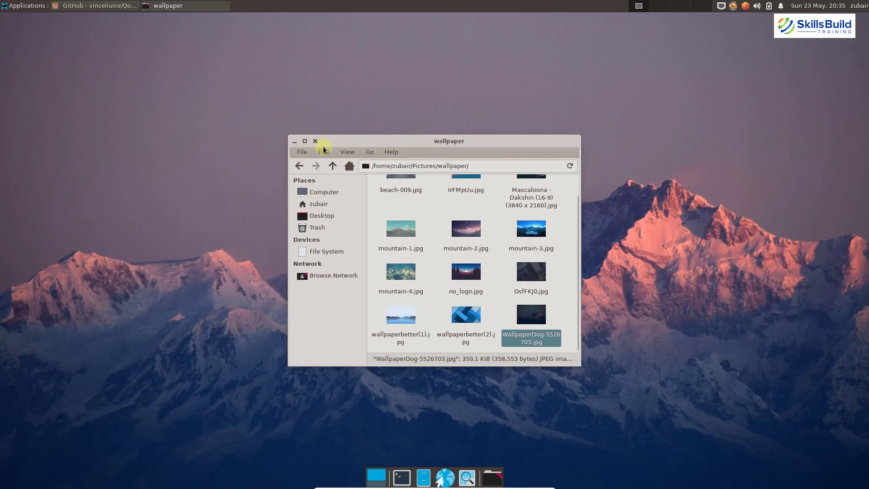
click(315, 141)
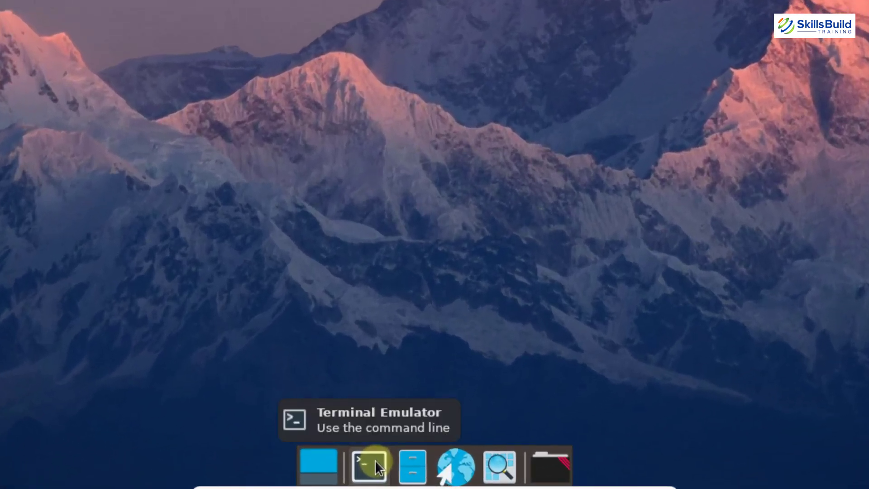
Install Plank with 'sudo dnf install plank', entering the password and confirming with y
click(404, 474)
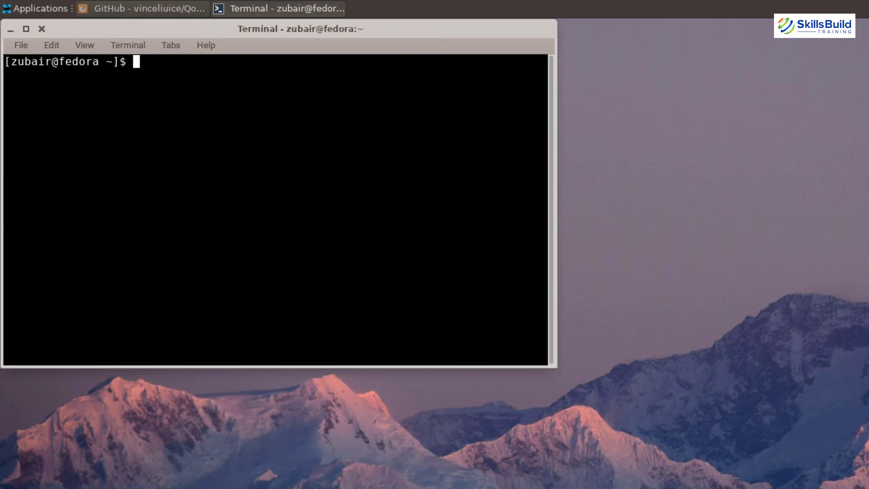
text(sudo dnf)
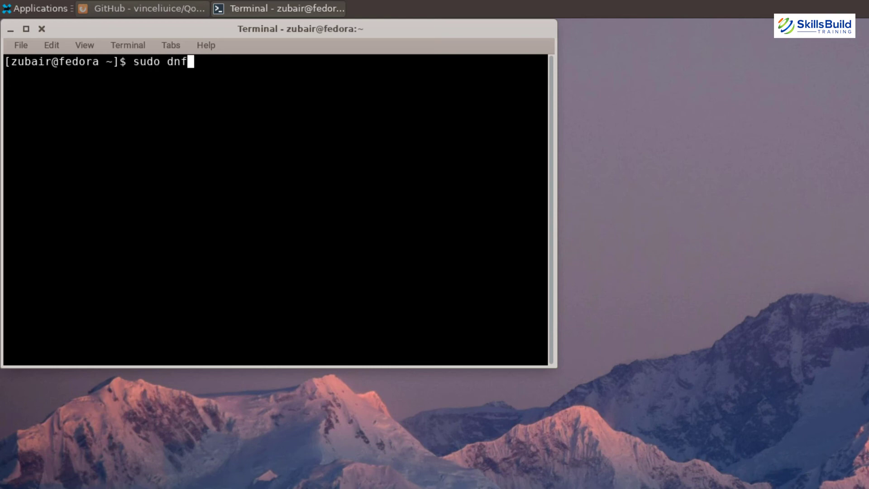
text( install plank)
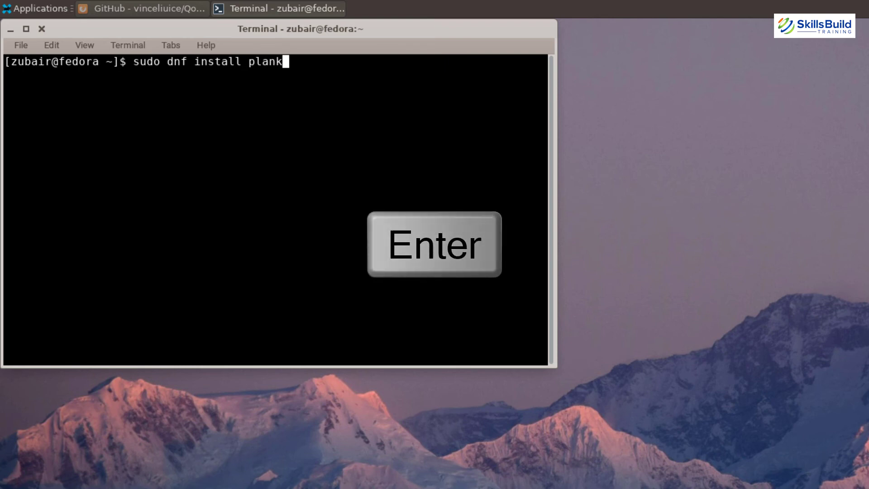
key(Return)
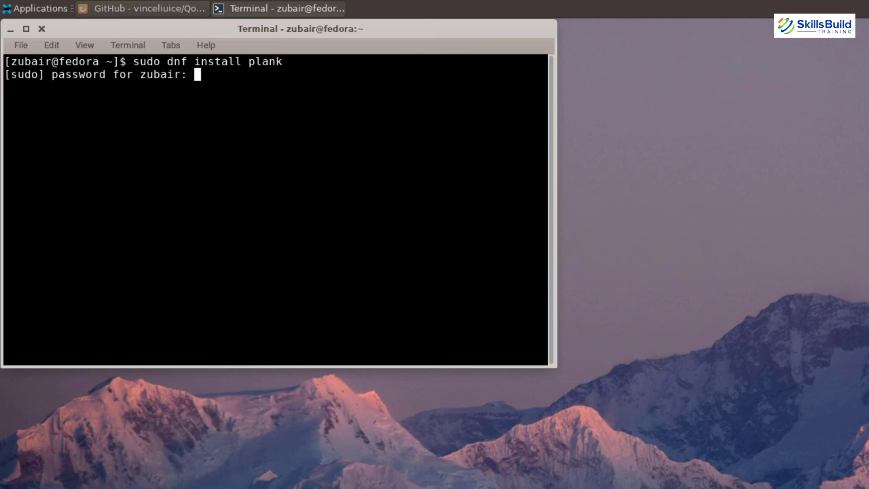
key(Return)
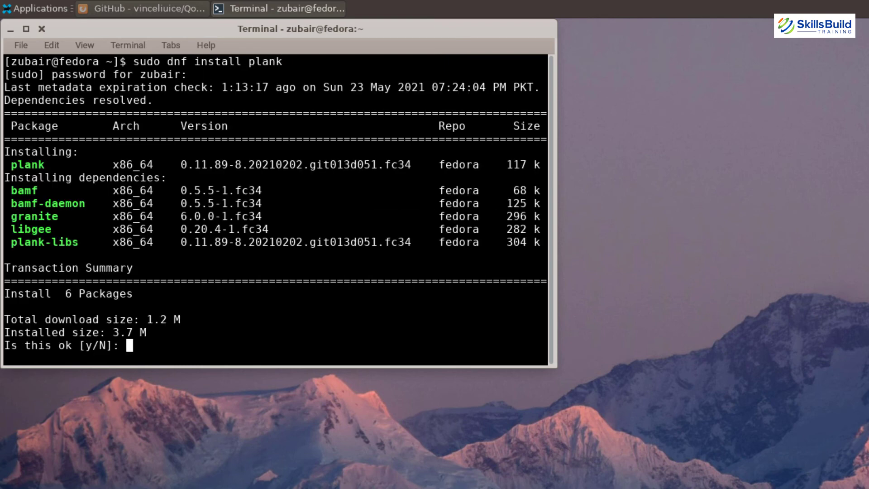
text(y)
key(Return)
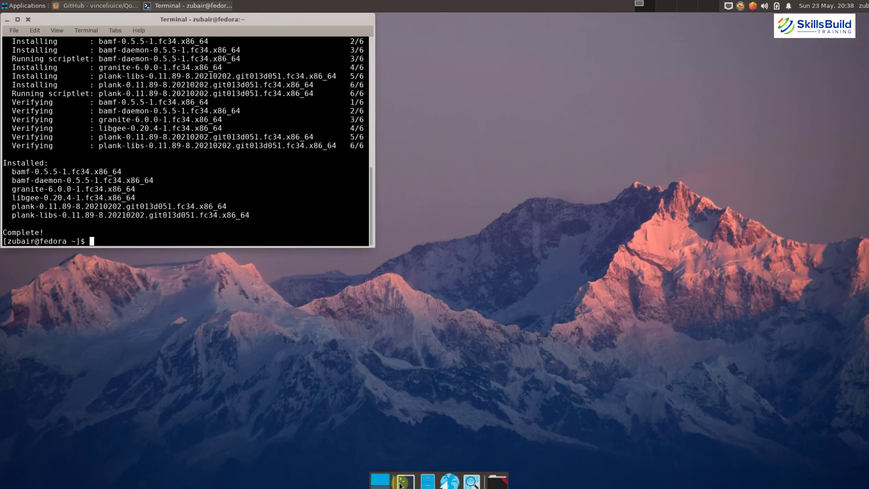
click(28, 20)
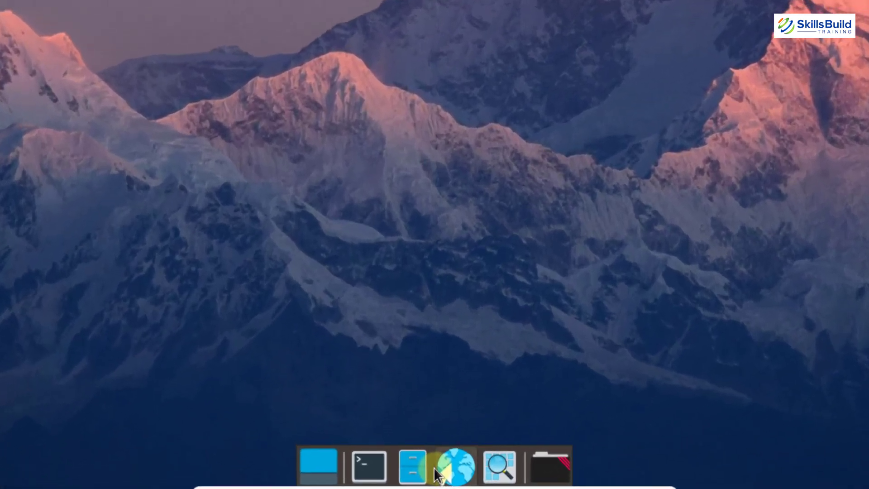
Locate the Plank entry under Accessories in the applications menu
right_click(434, 468)
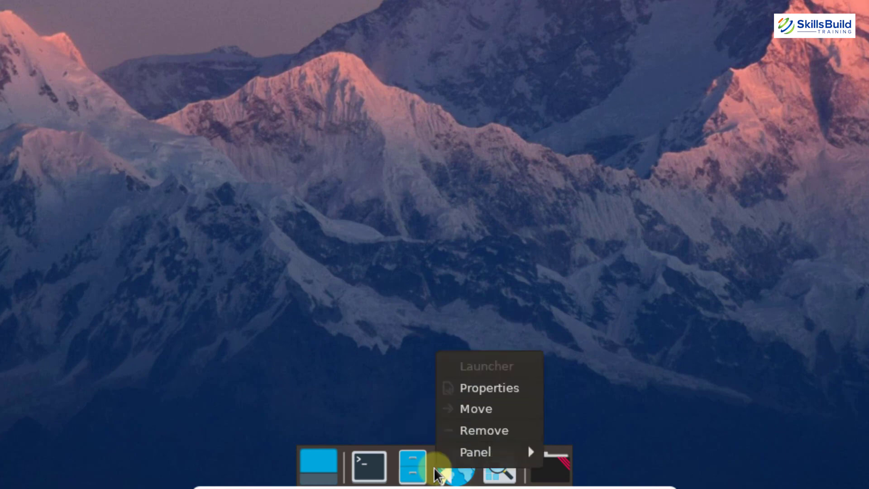
key(Up)
key(Right)
key(Escape)
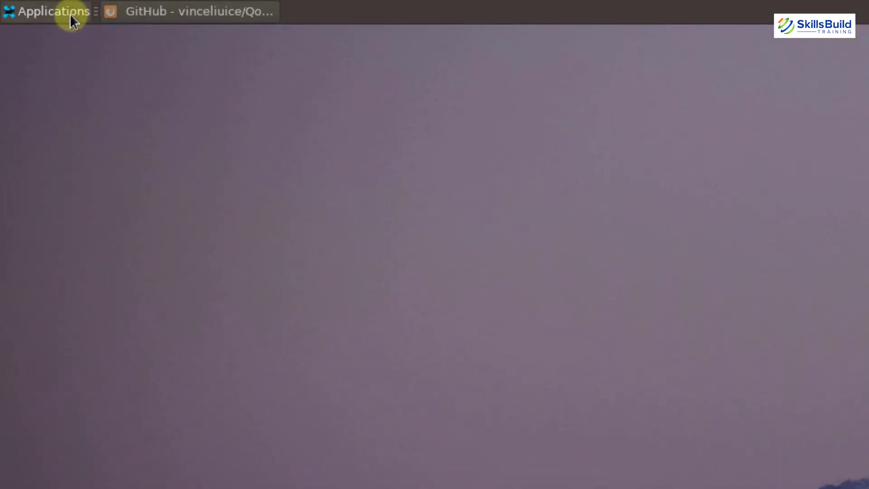
click(54, 12)
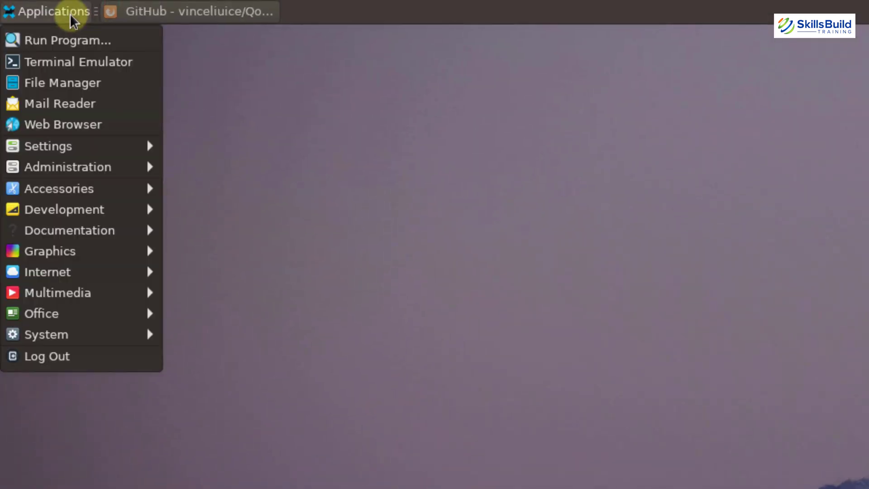
mouse_move(68, 172)
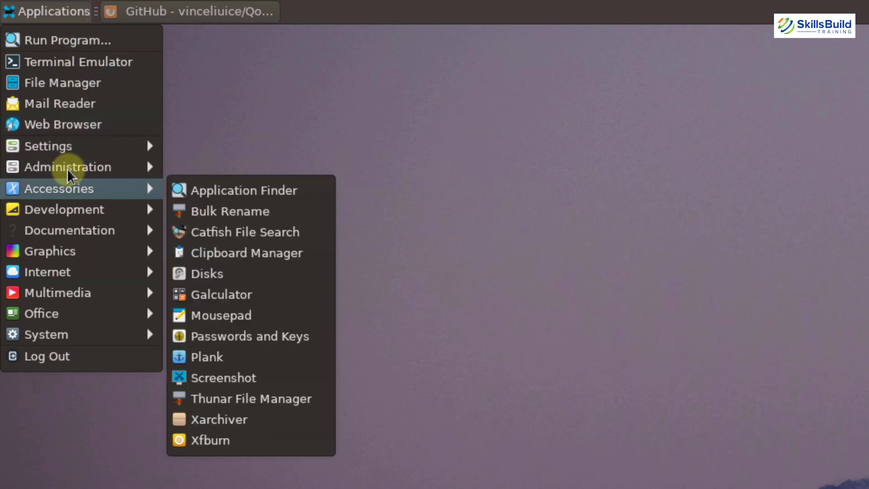